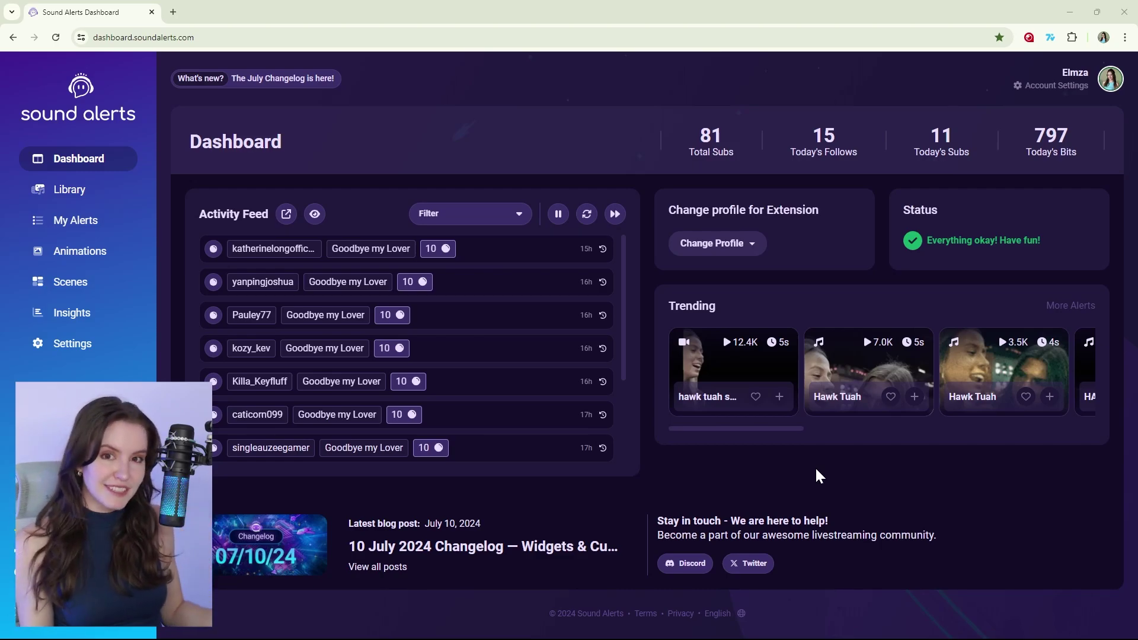
Step: On My Alerts, raise the Chicken Attack alert's volume to 100%
{"action": "left_click", "coordinate": [58, 228]}
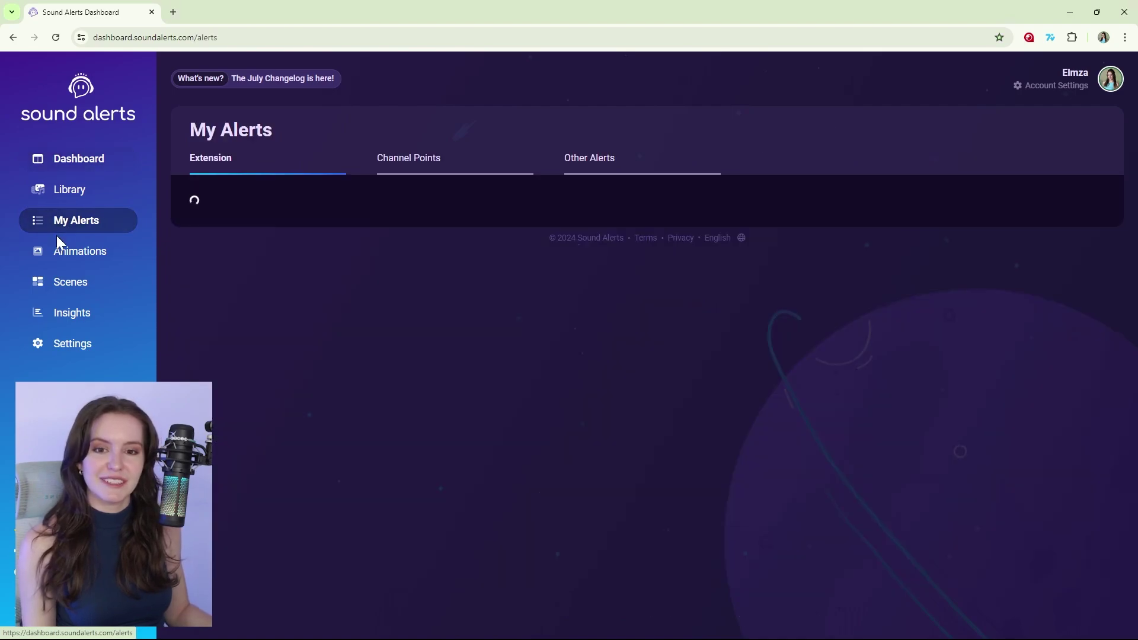
{"action": "scroll", "coordinate": [306, 355], "scroll_direction": "down", "scroll_amount": 6}
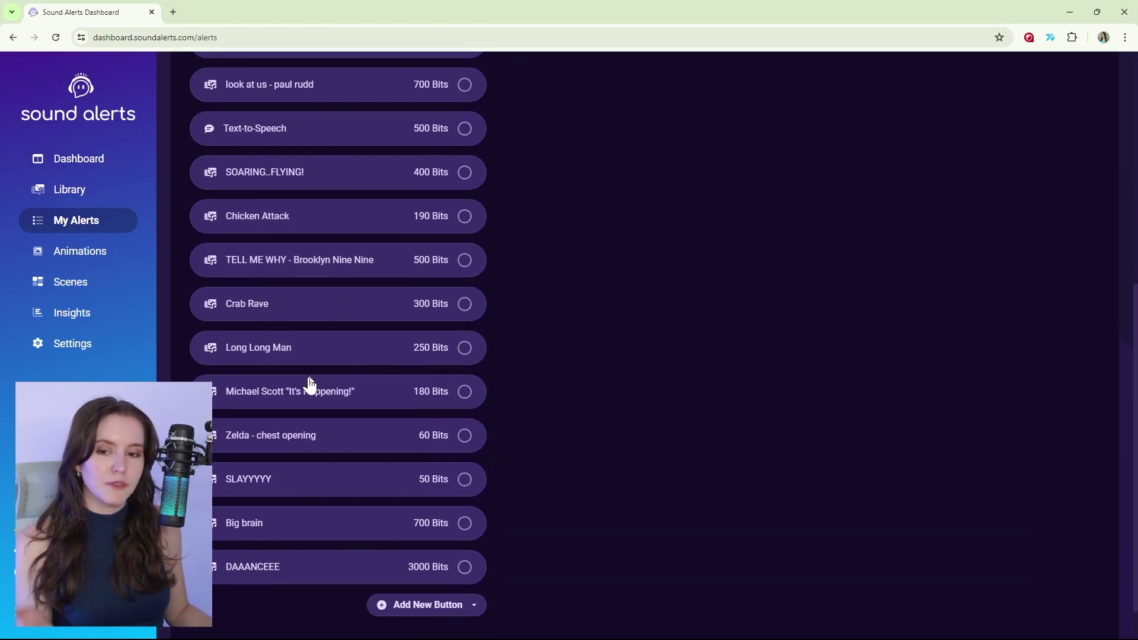
{"action": "scroll", "coordinate": [287, 320], "scroll_direction": "up", "scroll_amount": 6}
{"action": "left_click", "coordinate": [457, 166]}
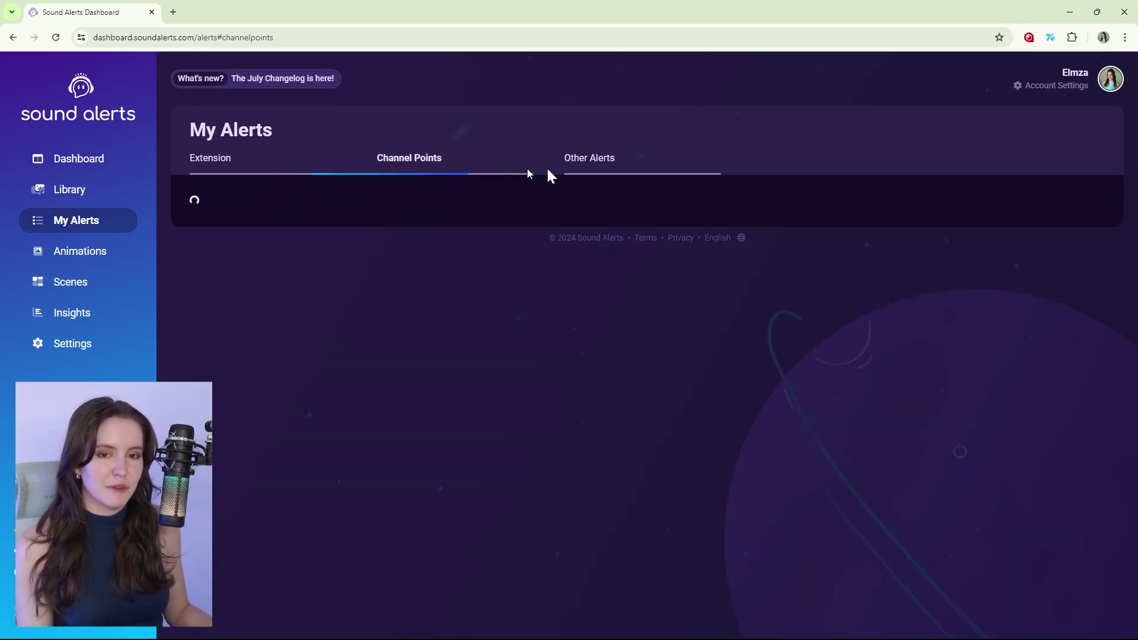
{"action": "left_click", "coordinate": [612, 163]}
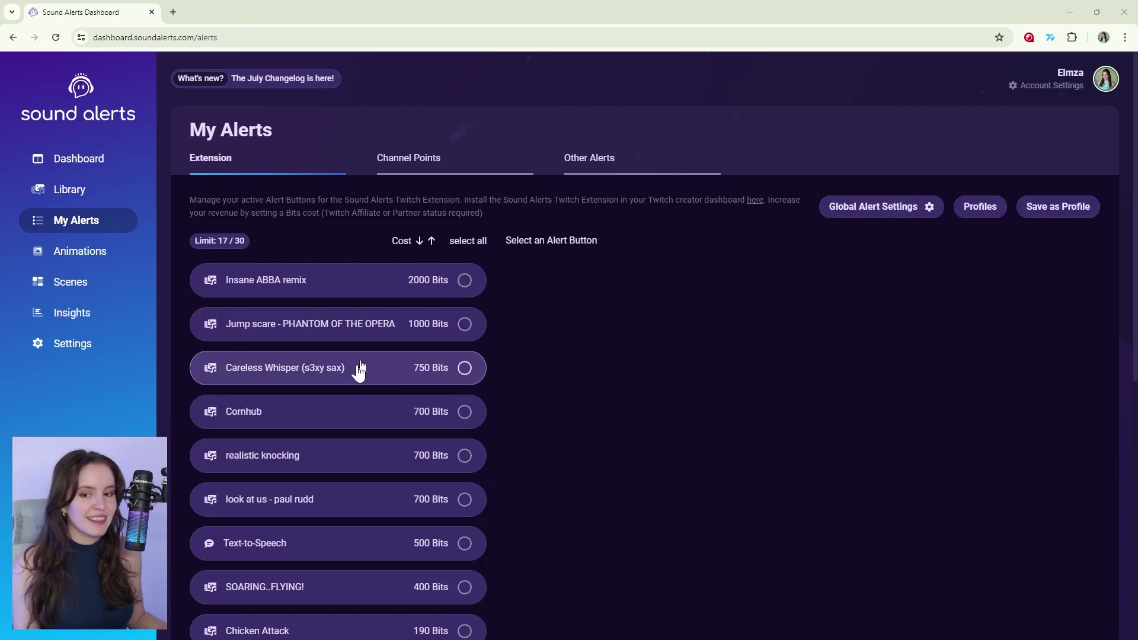
{"action": "scroll", "coordinate": [356, 379], "scroll_direction": "down", "scroll_amount": 2}
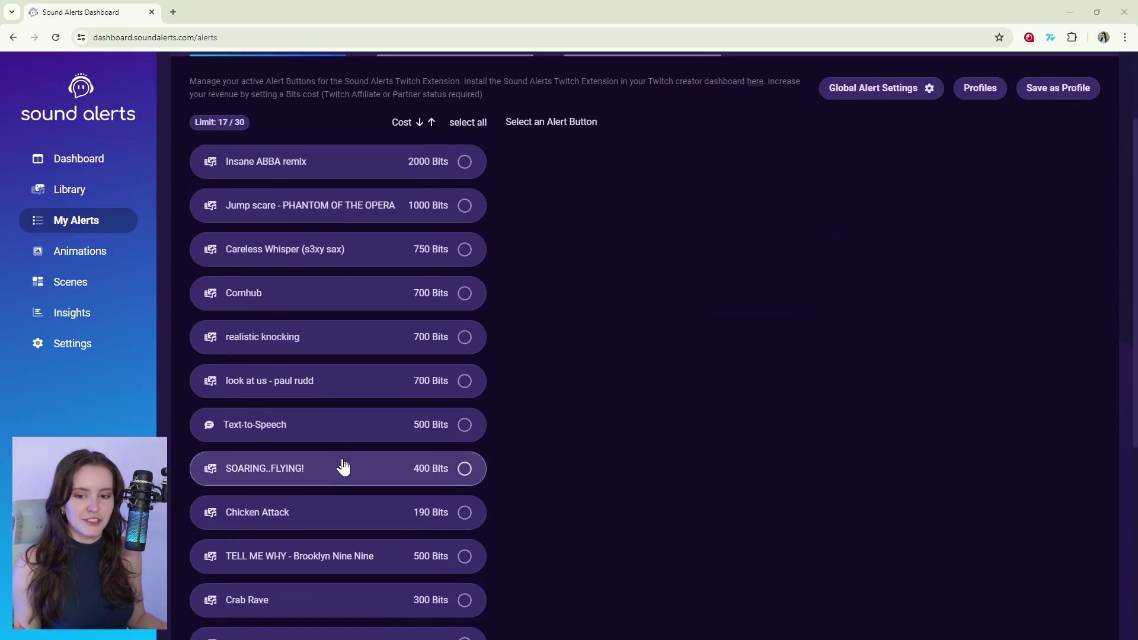
{"action": "left_click", "coordinate": [338, 524]}
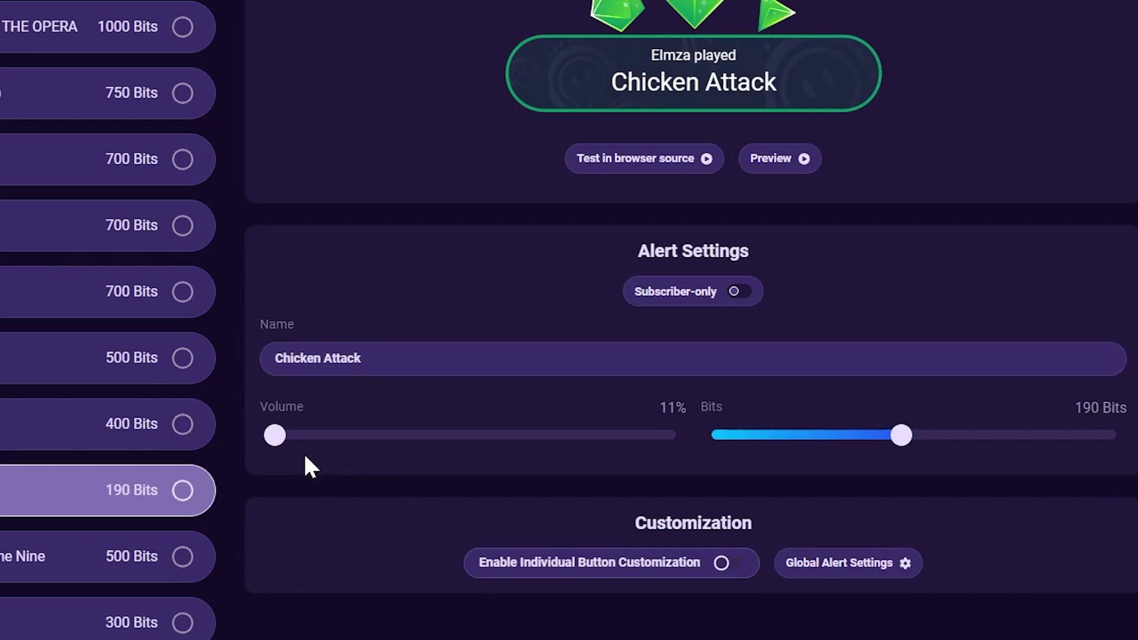
{"action": "left_click_drag", "start_coordinate": [273, 435], "coordinate": [705, 428]}
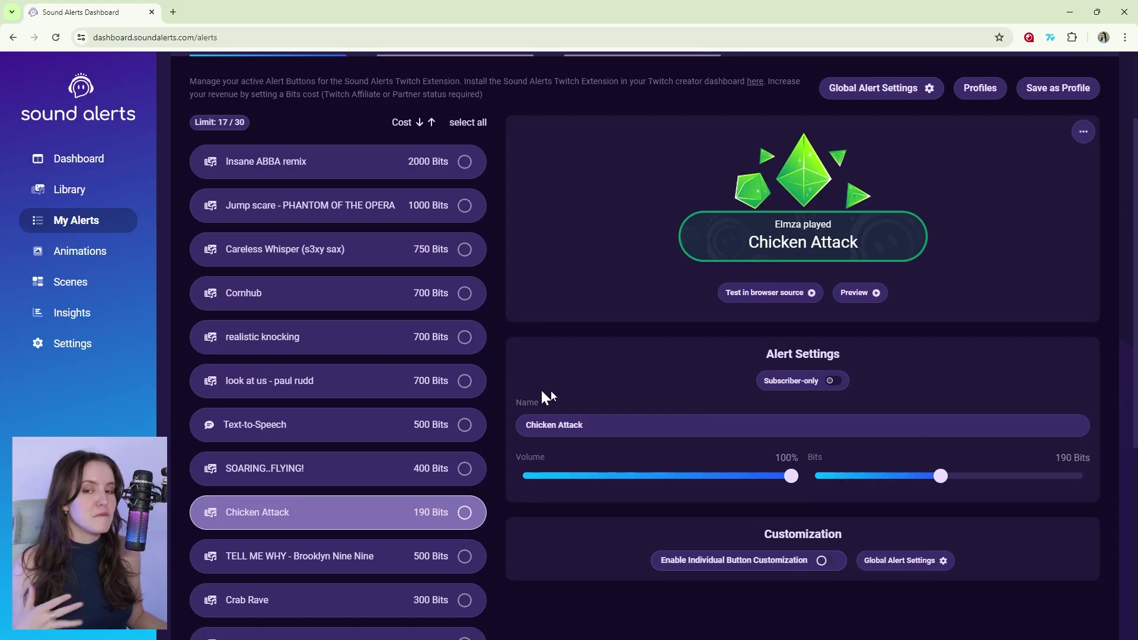
Step: Review the Cornhub and Long Long Man alerts, then show the Other Alerts triggers list
{"action": "left_click", "coordinate": [288, 299]}
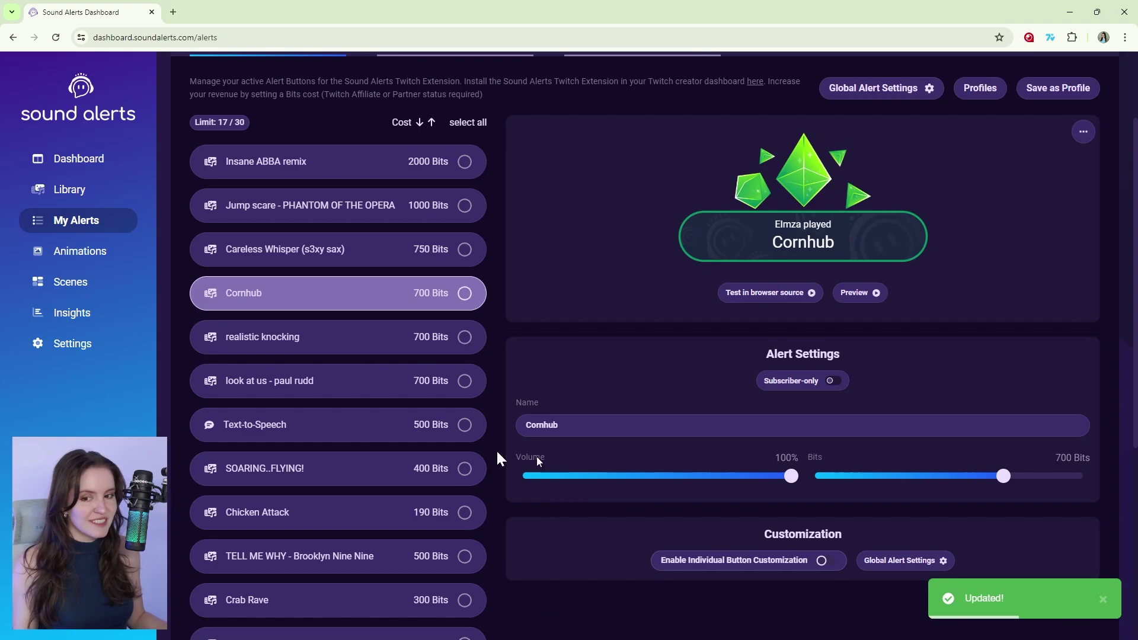
{"action": "scroll", "coordinate": [497, 459], "scroll_direction": "down", "scroll_amount": 2}
{"action": "left_click", "coordinate": [331, 525]}
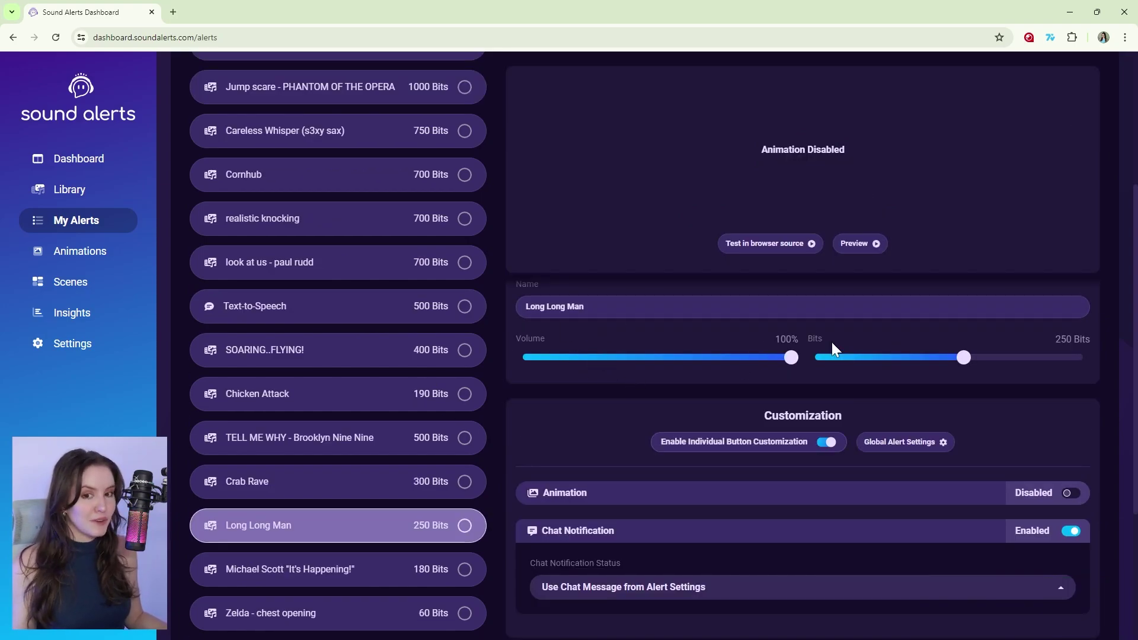
{"action": "scroll", "coordinate": [830, 342], "scroll_direction": "up", "scroll_amount": 3}
{"action": "left_click", "coordinate": [595, 163]}
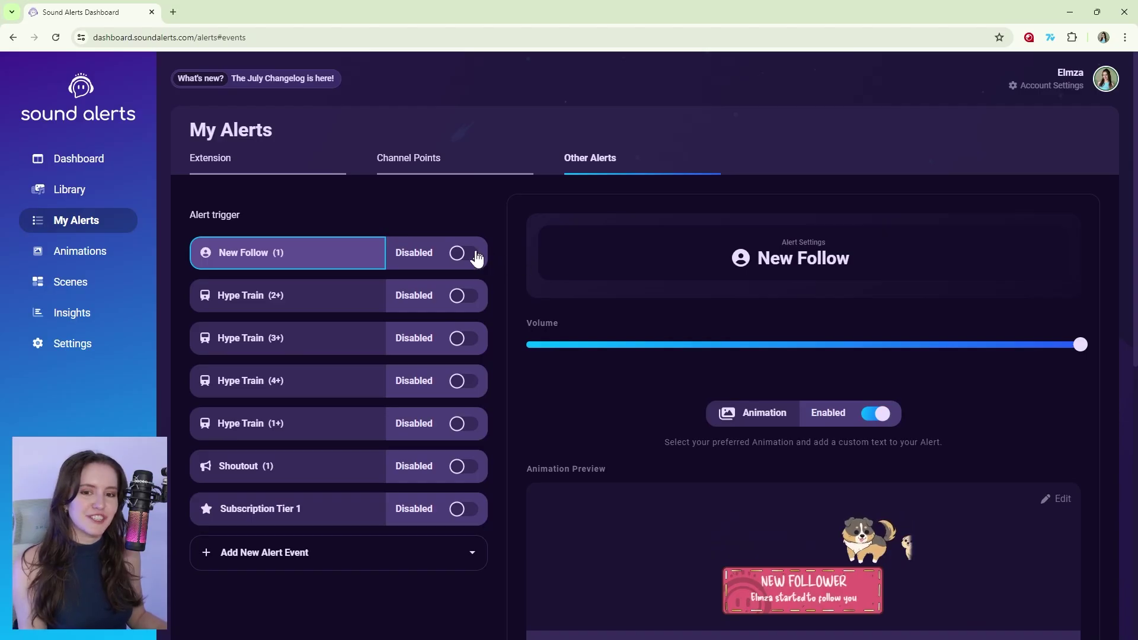
Step: Enable the New Follow trigger and the Hype Train (1+), (2+), (3+) and (4+) triggers
{"action": "left_click", "coordinate": [426, 211]}
{"action": "left_click", "coordinate": [422, 274]}
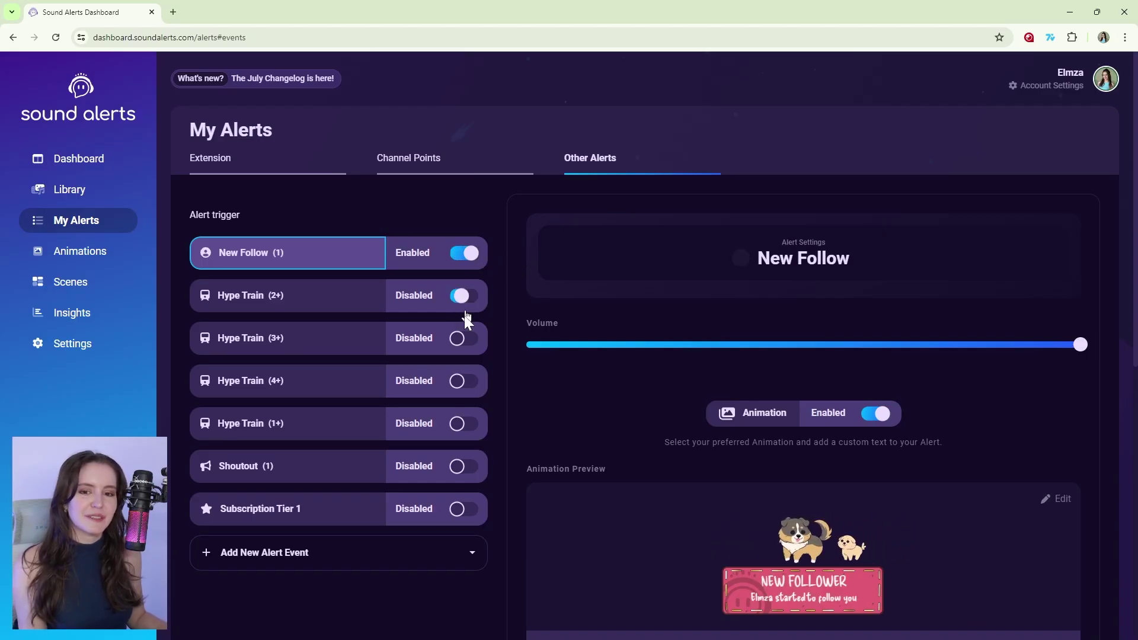
{"action": "left_click", "coordinate": [459, 338]}
{"action": "left_click", "coordinate": [459, 381]}
{"action": "left_click", "coordinate": [461, 423]}
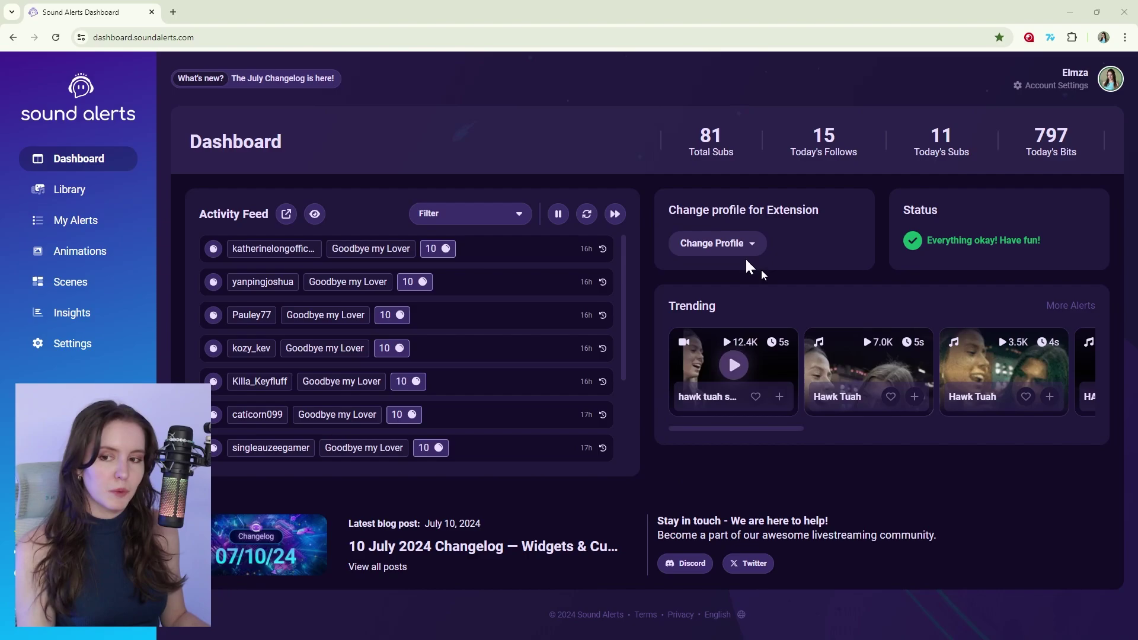
Step: Copy the browser source URL from Settings > Setup's OBS Studio instructions
{"action": "left_click", "coordinate": [59, 346]}
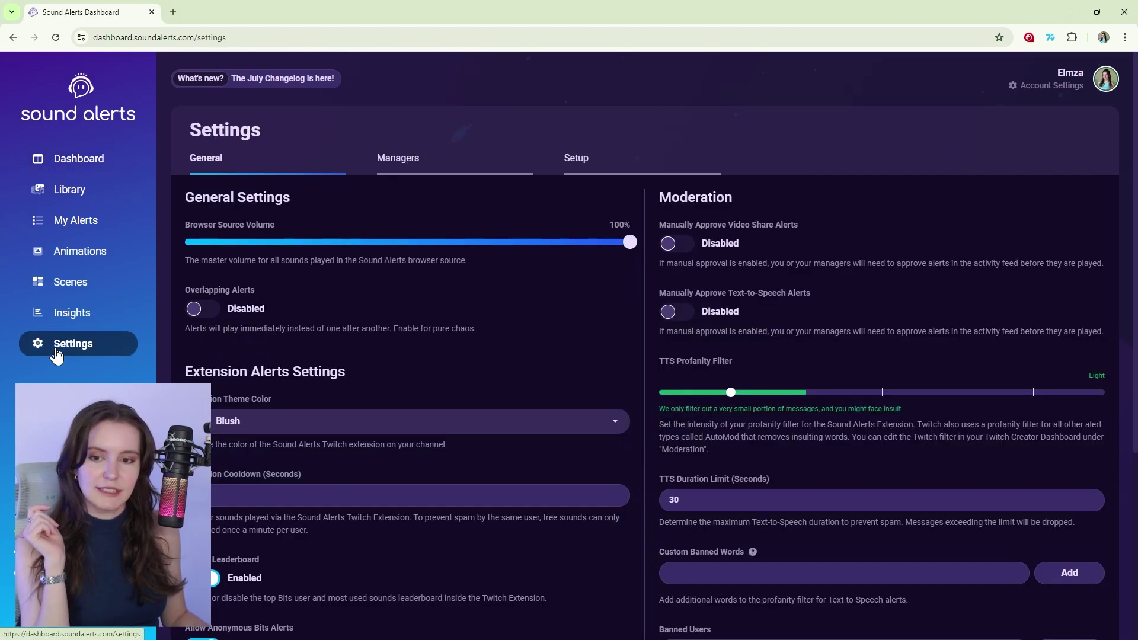
{"action": "left_click", "coordinate": [586, 159]}
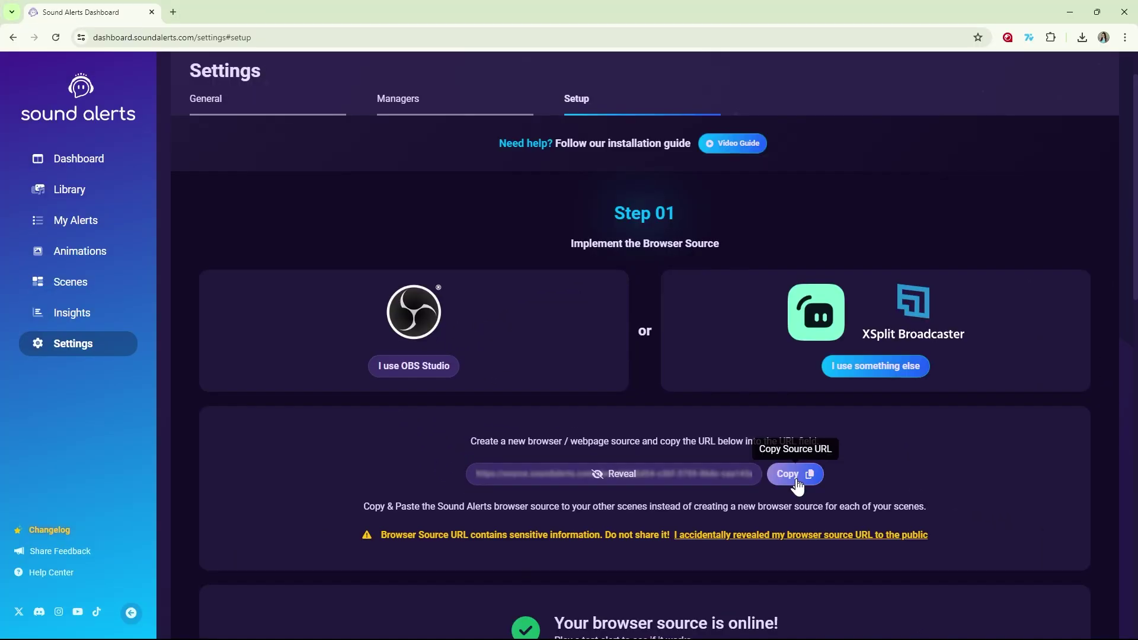
{"action": "left_click", "coordinate": [793, 475]}
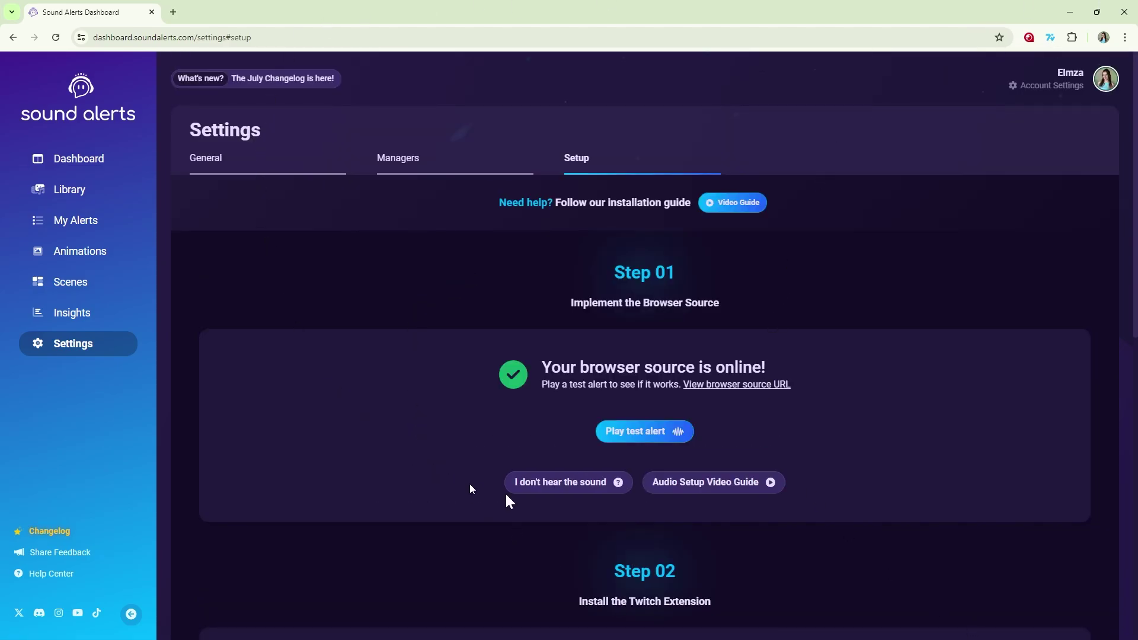
Step: Play a Sound Alerts test alert, check it in the OBS preview, and make the Camera source visible again
{"action": "key", "text": "alt+Tab"}
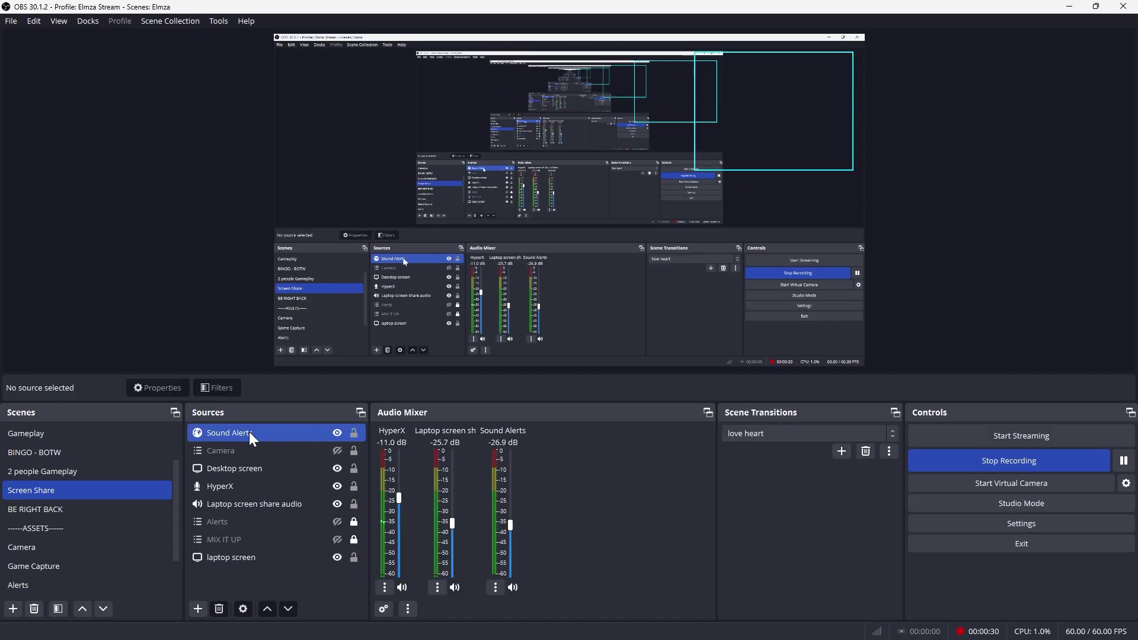
{"action": "key", "text": "alt+Tab"}
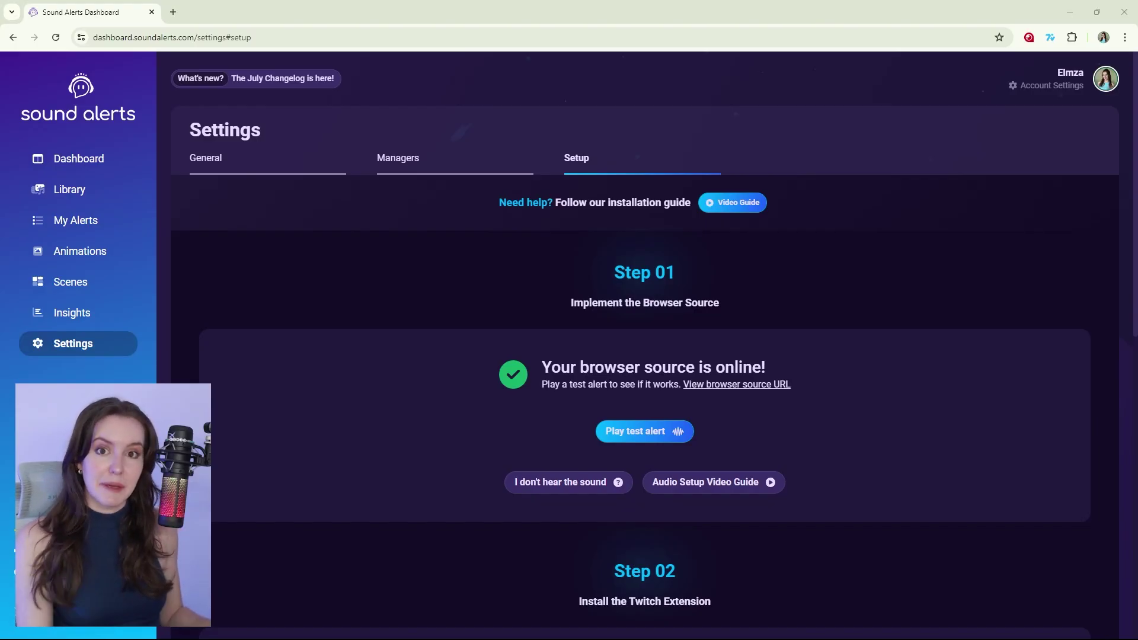
{"action": "left_click", "coordinate": [625, 432]}
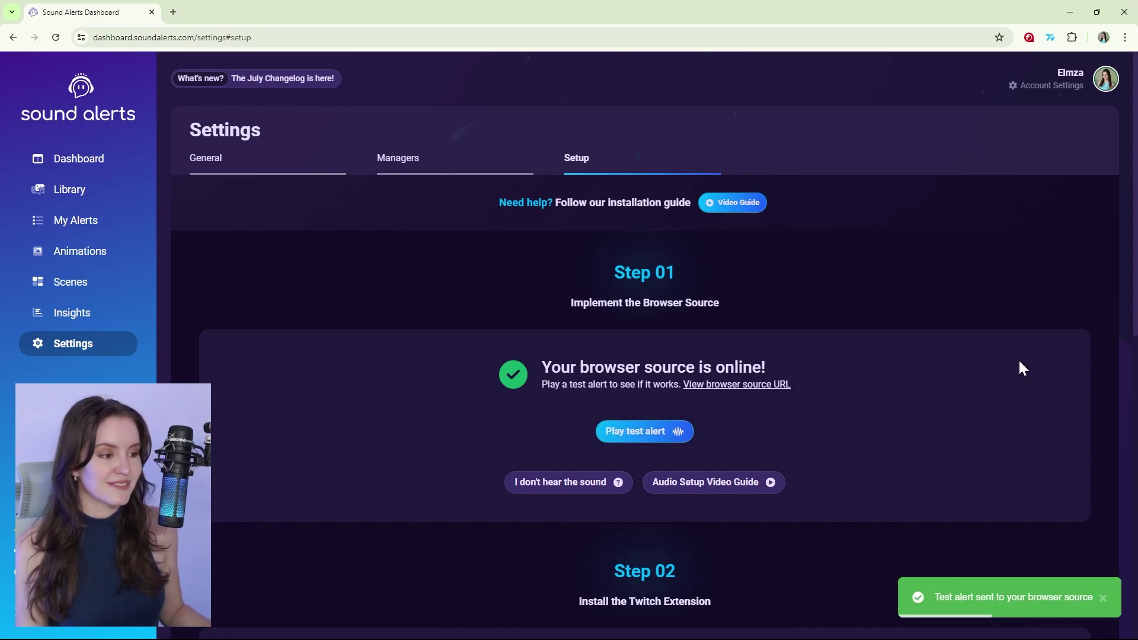
{"action": "key", "text": "alt+Tab"}
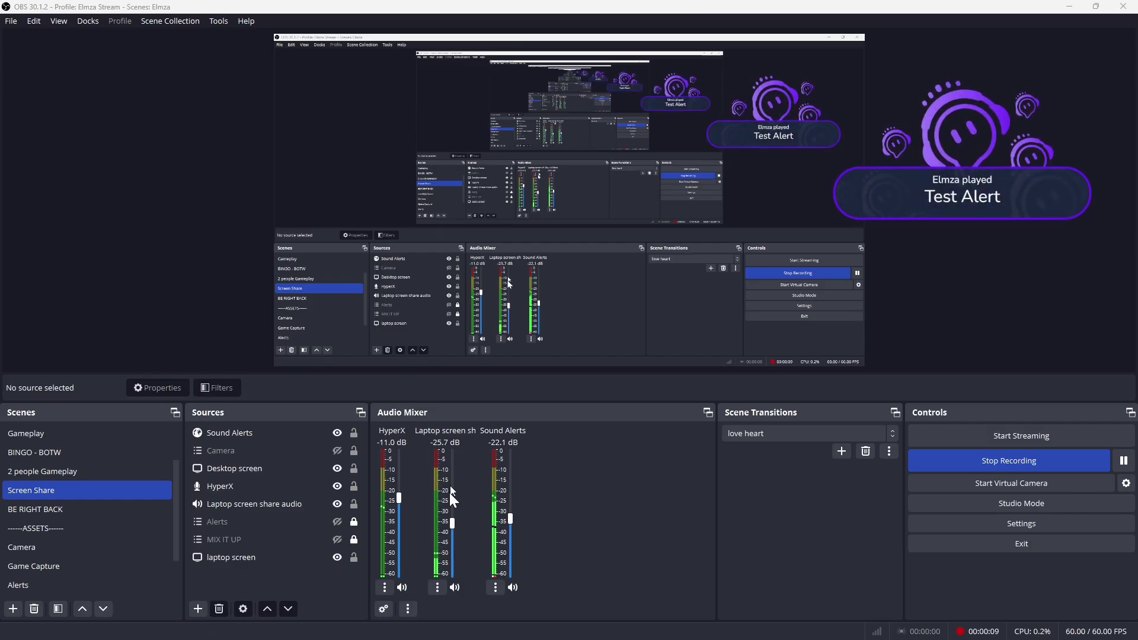
{"action": "left_click", "coordinate": [337, 450]}
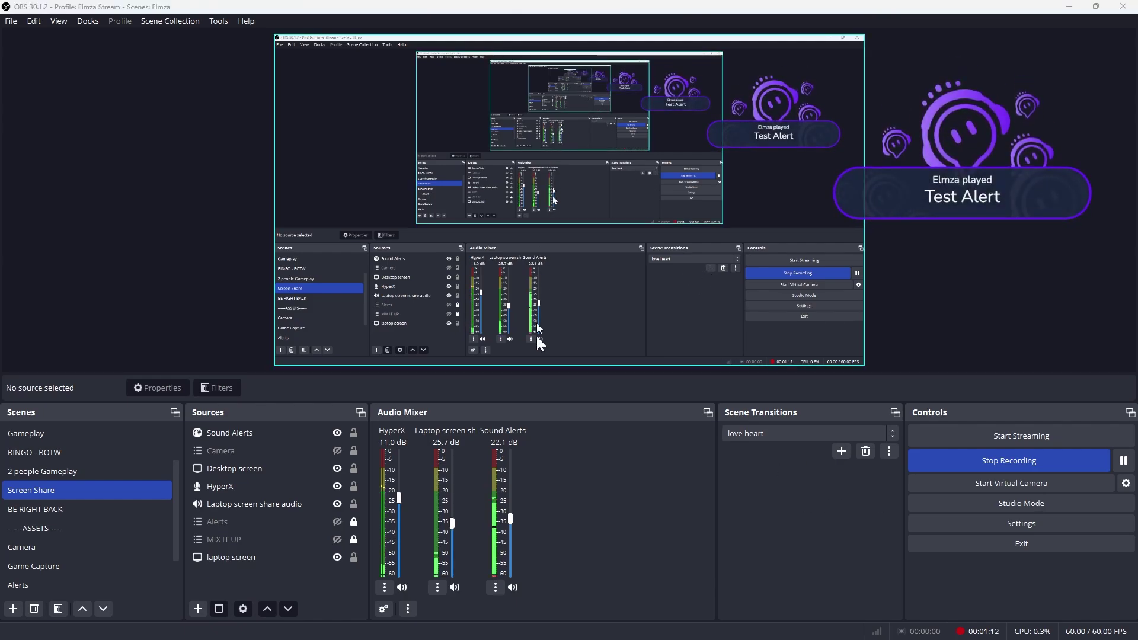
{"action": "left_click", "coordinate": [337, 450]}
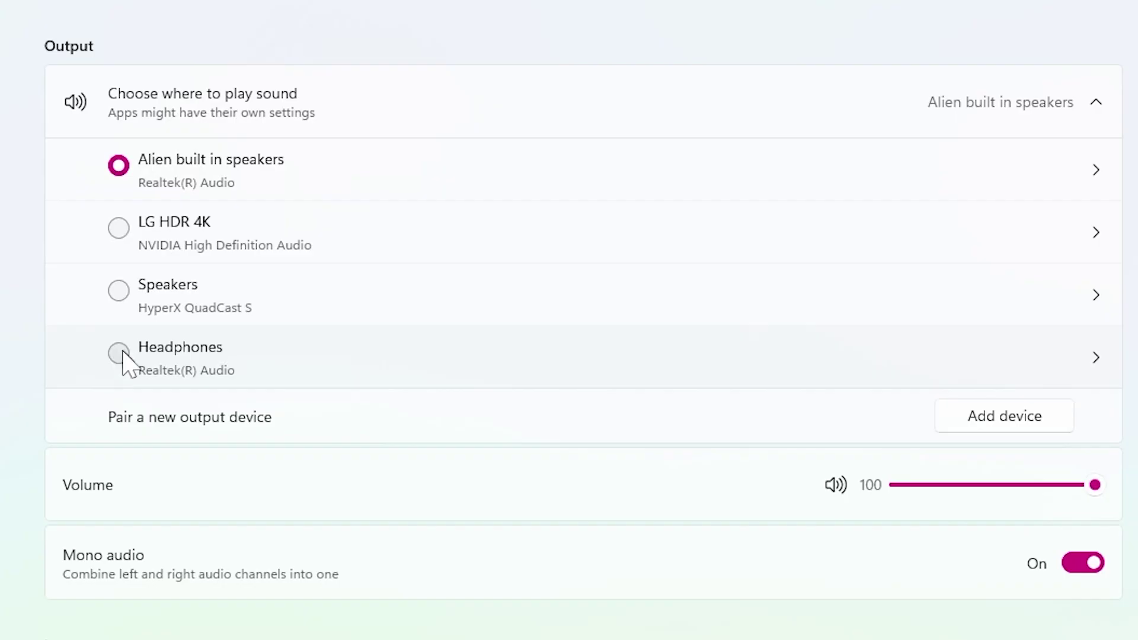
Step: Play sound through the Headphones device, then send a test alert to the OBS preview
{"action": "left_click", "coordinate": [119, 353]}
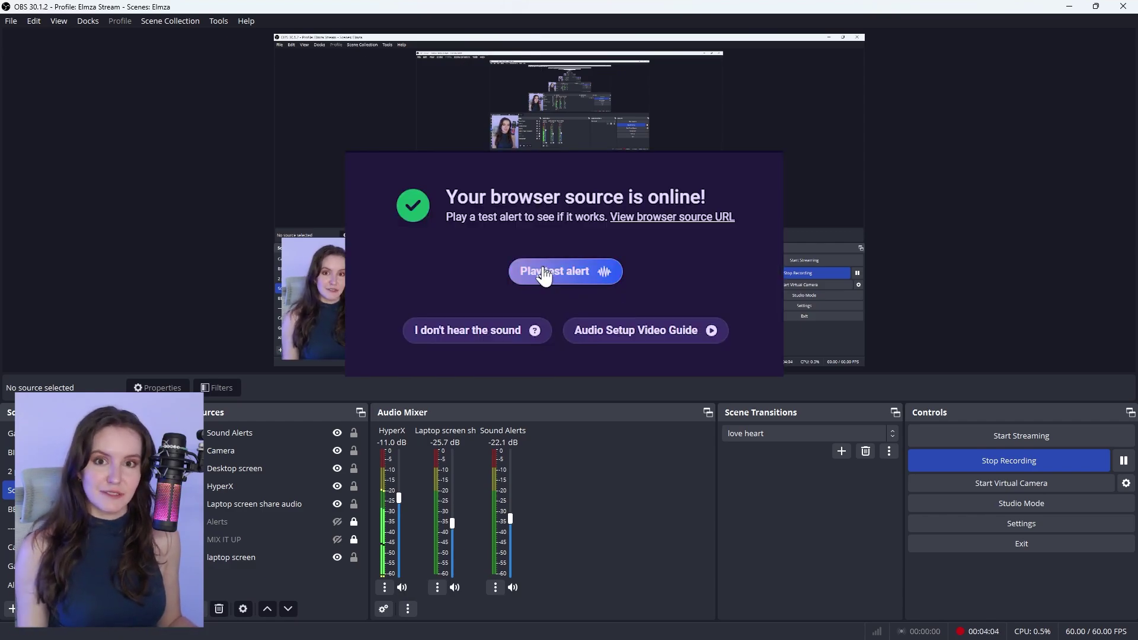
{"action": "left_click", "coordinate": [542, 272]}
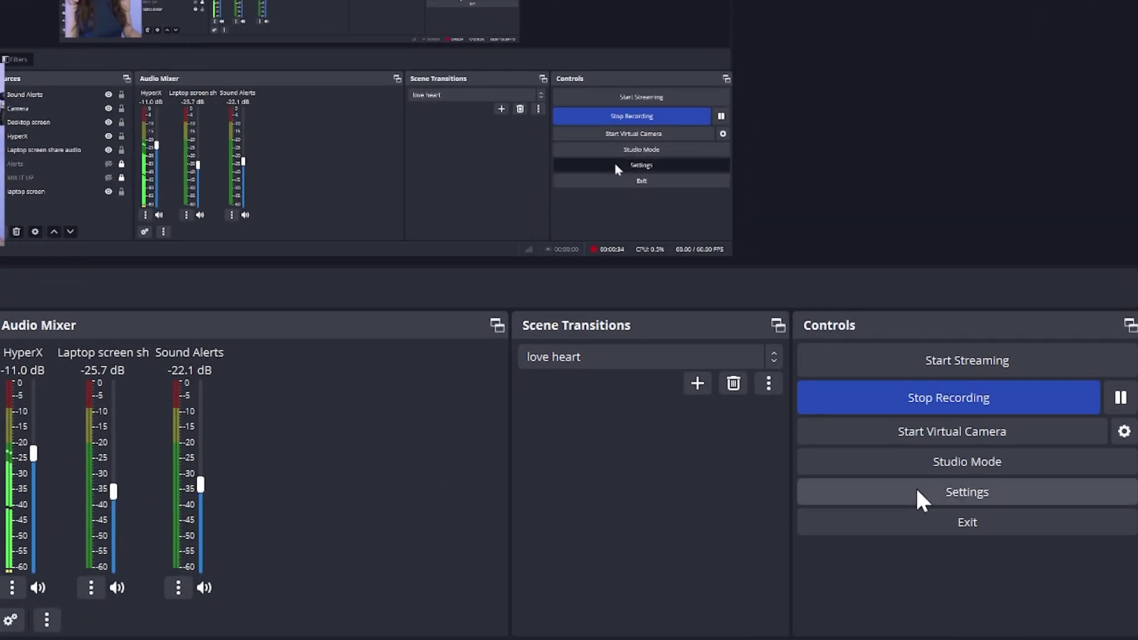
Step: In OBS Settings > Audio > Advanced, choose Headphones (Realtek(R) Audio) as the Monitoring Device
{"action": "left_click", "coordinate": [918, 500]}
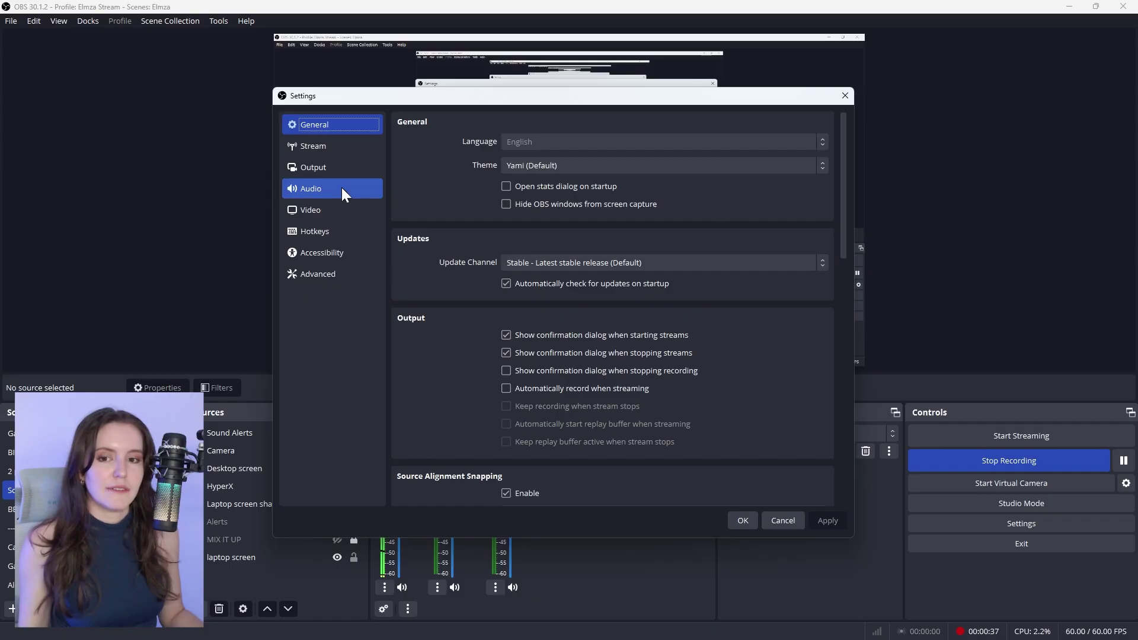
{"action": "left_click", "coordinate": [342, 189]}
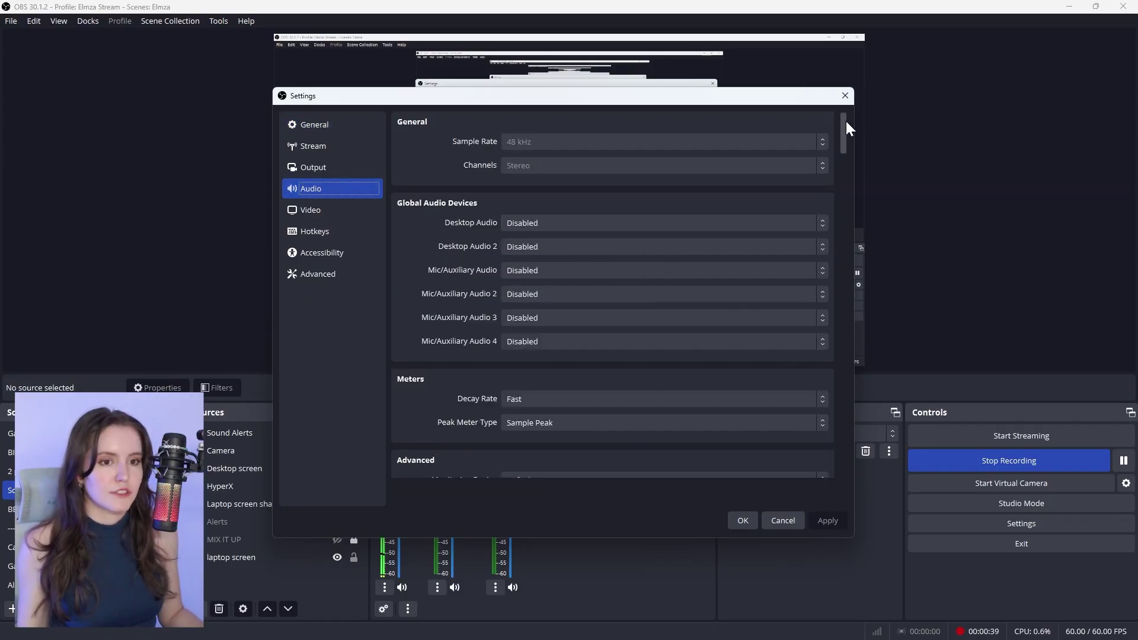
{"action": "left_click_drag", "start_coordinate": [845, 120], "coordinate": [844, 153]}
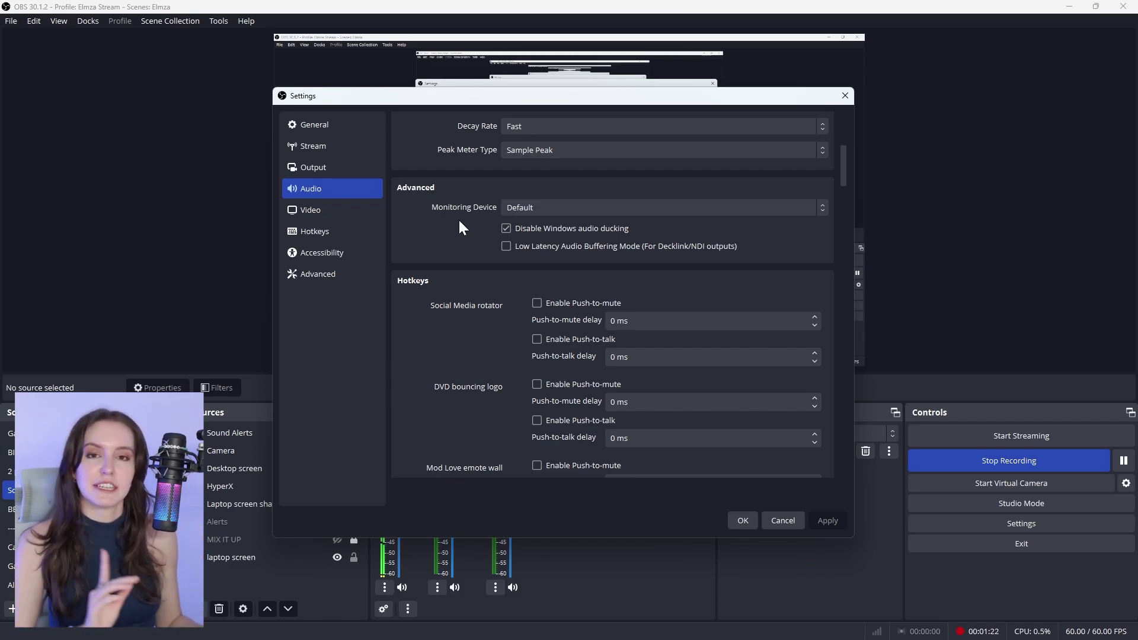
{"action": "left_click", "coordinate": [749, 208]}
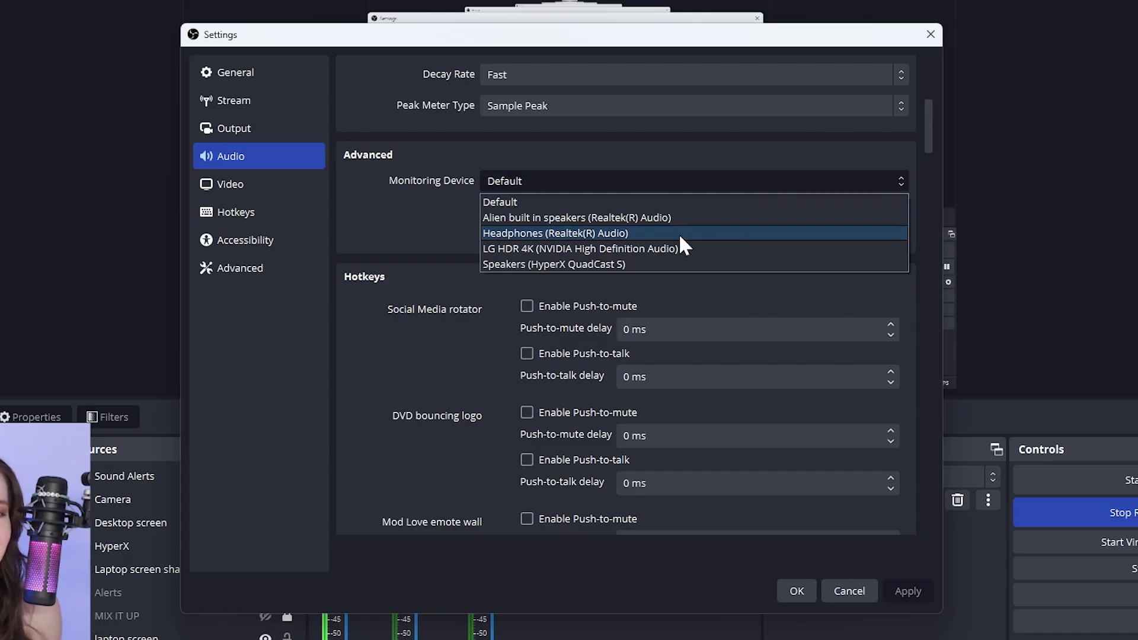
{"action": "left_click", "coordinate": [680, 237]}
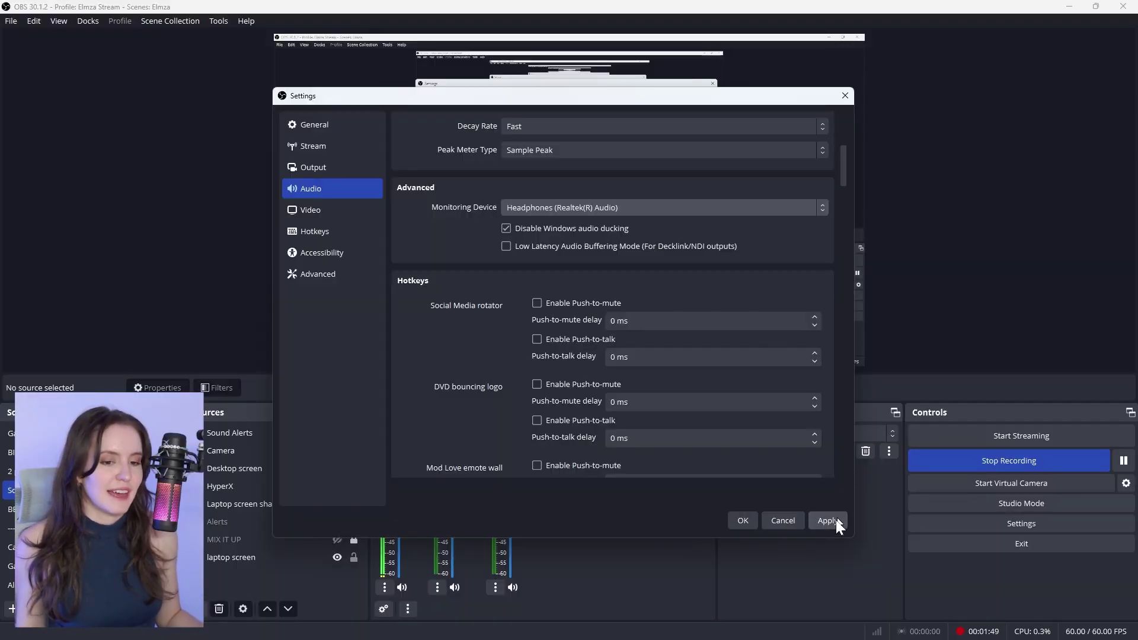
Step: Save the Headphones monitoring setting and close OBS Settings
{"action": "left_click", "coordinate": [742, 520]}
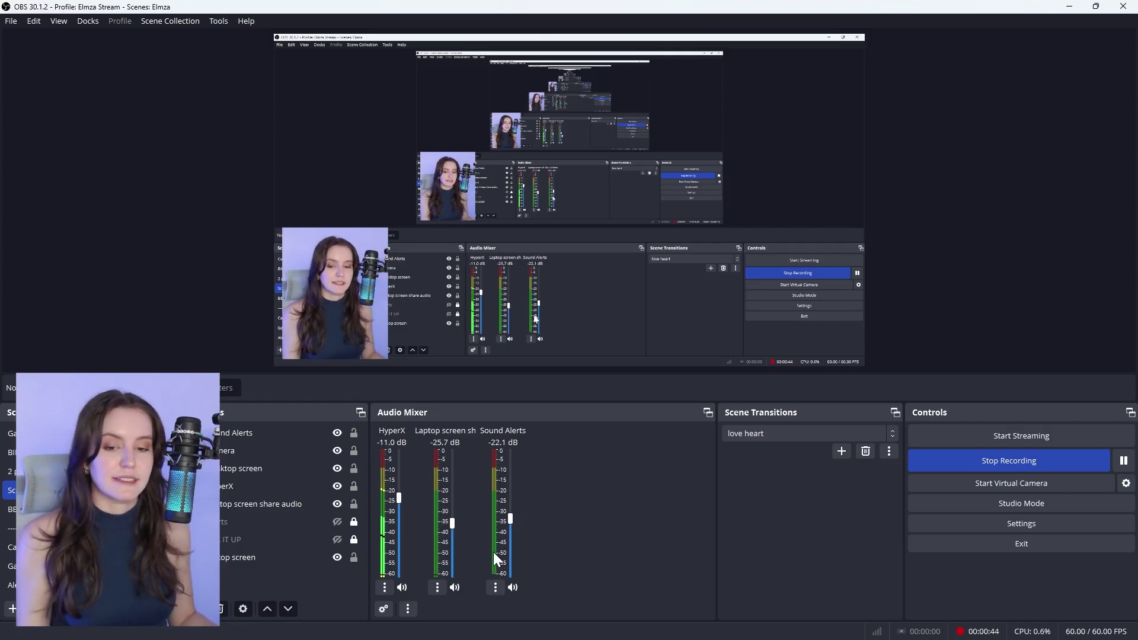
Step: In Advanced Audio Properties, set Sound Alerts' Audio Monitoring to Monitor and Output
{"action": "left_click", "coordinate": [499, 588]}
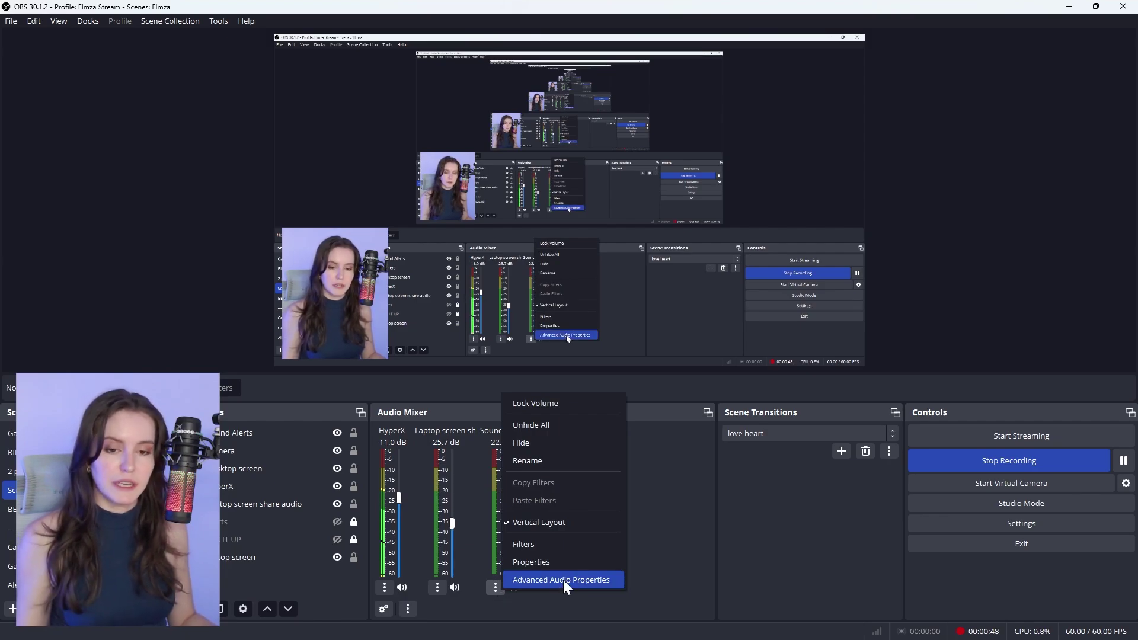
{"action": "left_click", "coordinate": [704, 524]}
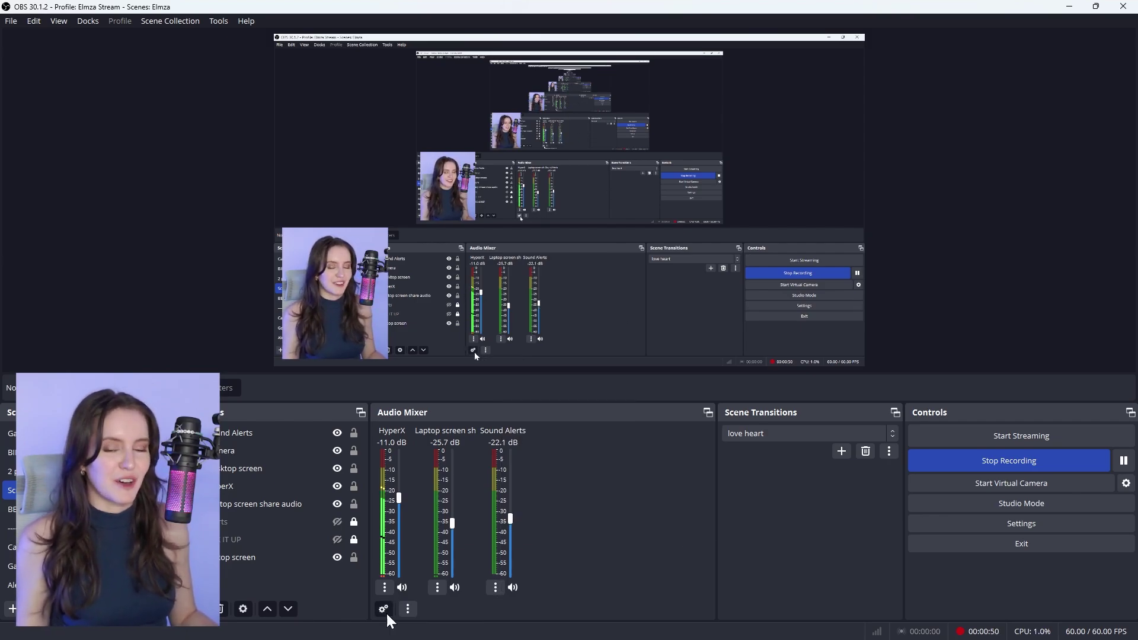
{"action": "left_click", "coordinate": [384, 610]}
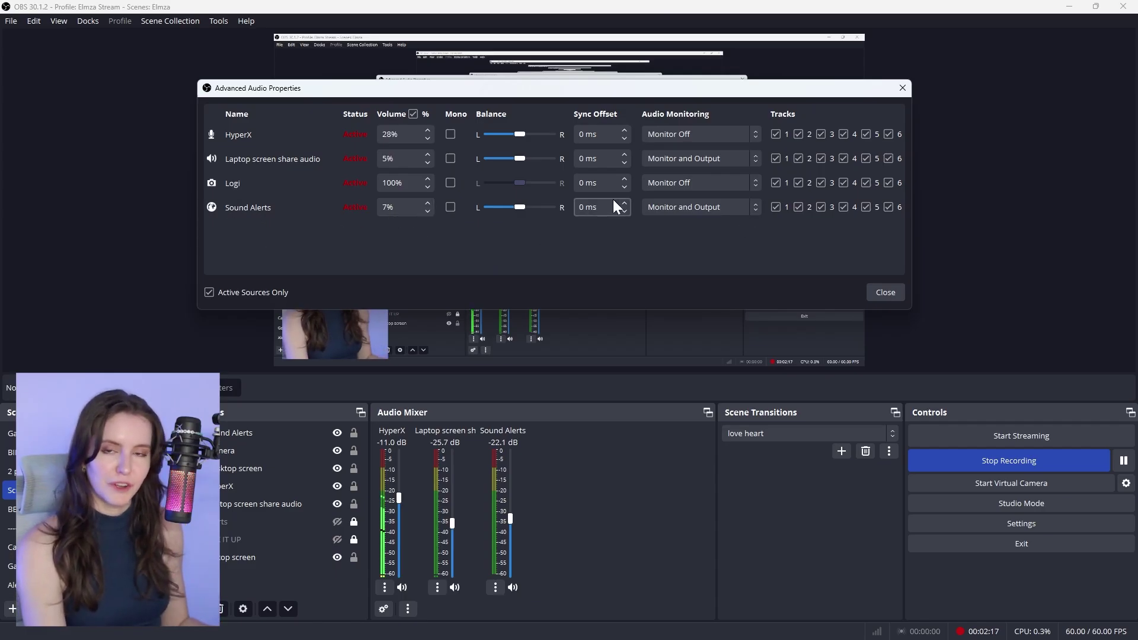
{"action": "left_click", "coordinate": [755, 207]}
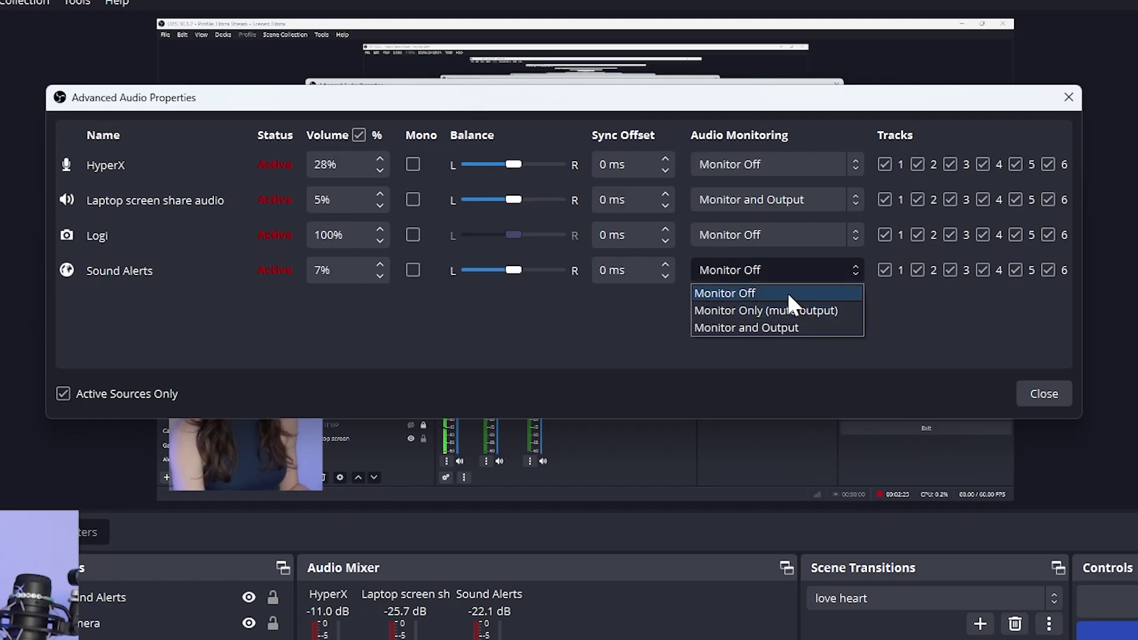
{"action": "left_click", "coordinate": [787, 292]}
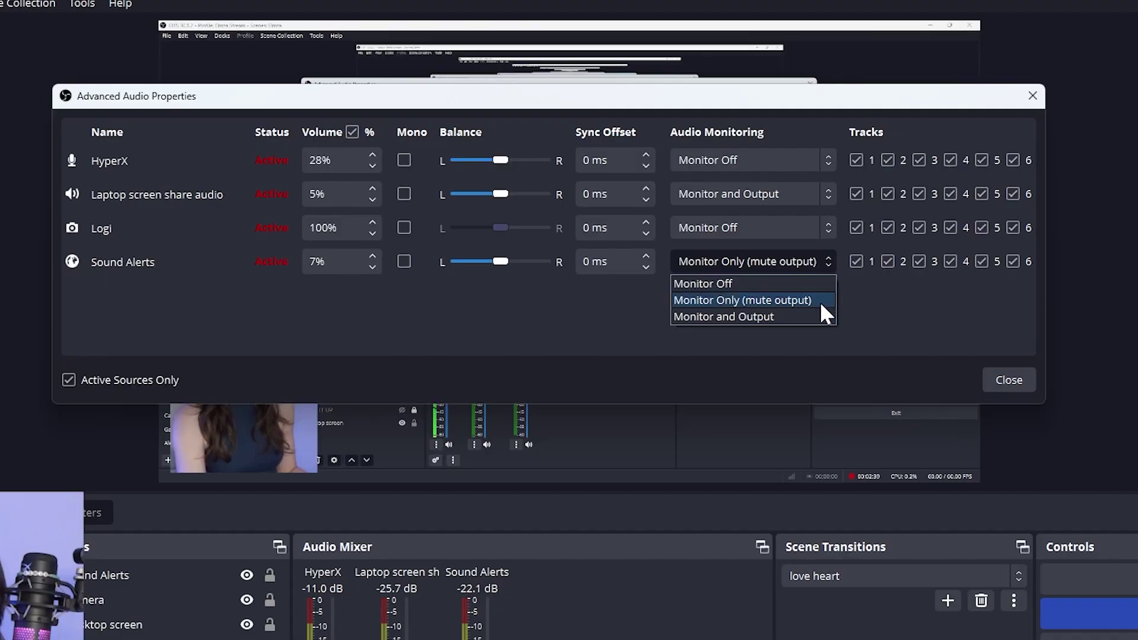
{"action": "left_click", "coordinate": [821, 301]}
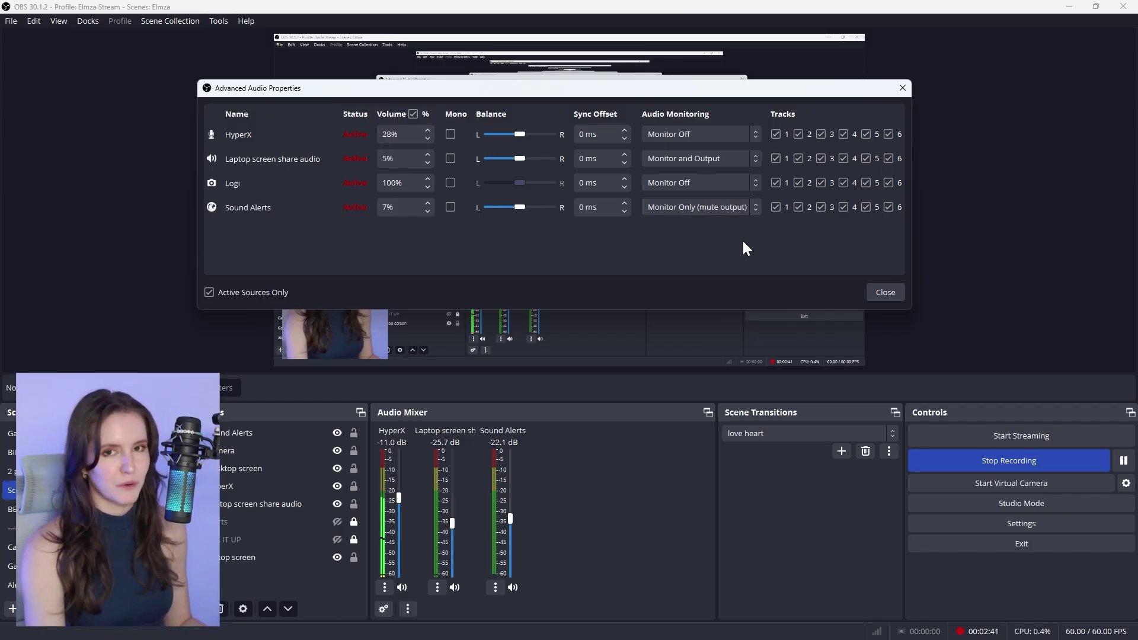
{"action": "left_click", "coordinate": [699, 207]}
{"action": "left_click", "coordinate": [729, 251]}
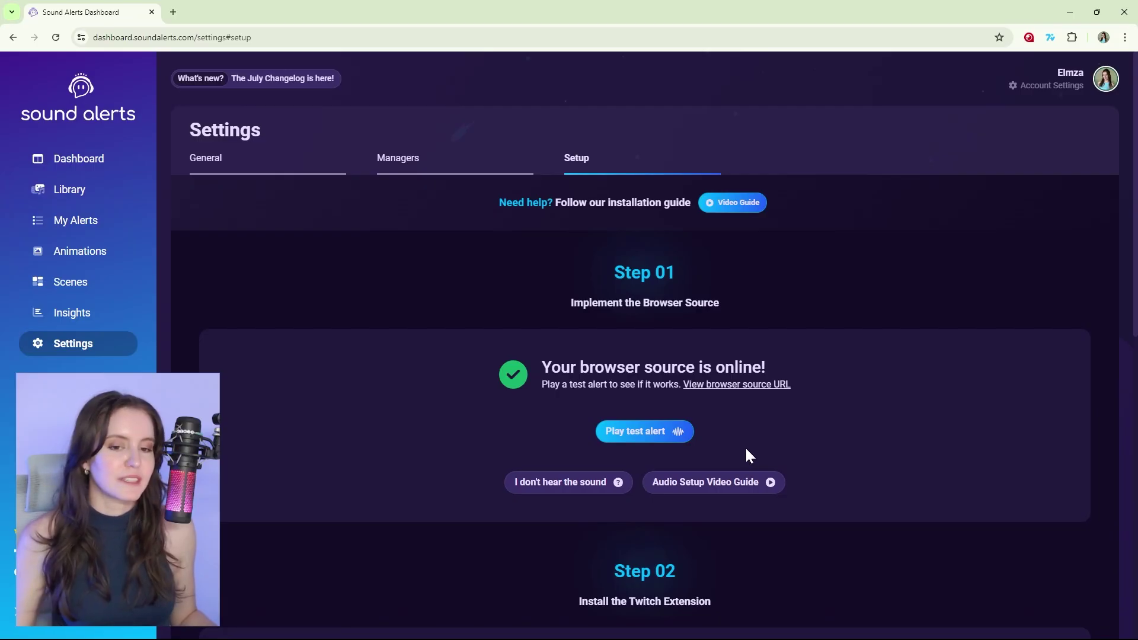
Step: Play a test alert from the Sound Alerts setup page to hear it through OBS
{"action": "left_click", "coordinate": [648, 440]}
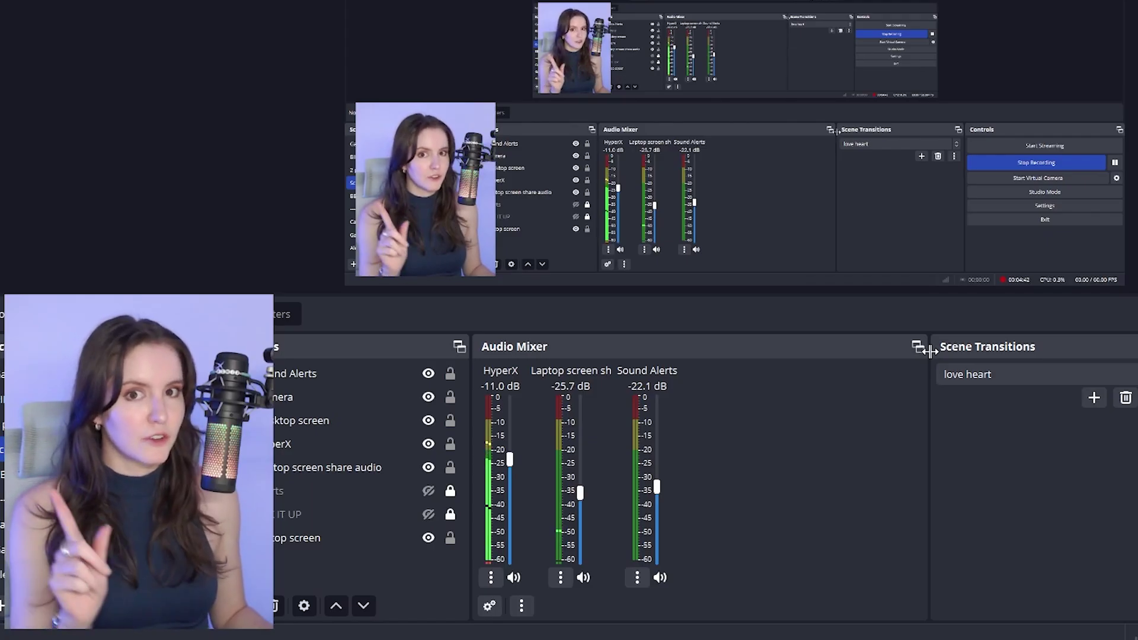
Step: Adjust the mixer faders, bringing the HyperX mic to -14.2 dB and Sound Alerts to -19.5 dB
{"action": "left_click_drag", "start_coordinate": [655, 487], "coordinate": [657, 472]}
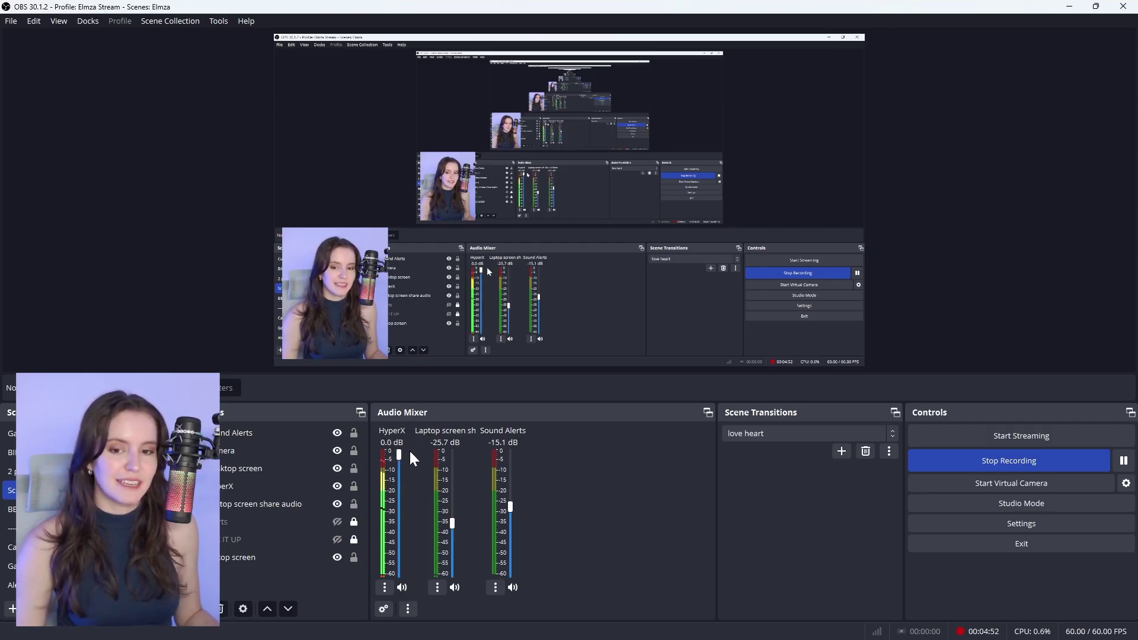
{"action": "left_click_drag", "start_coordinate": [399, 455], "coordinate": [395, 503]}
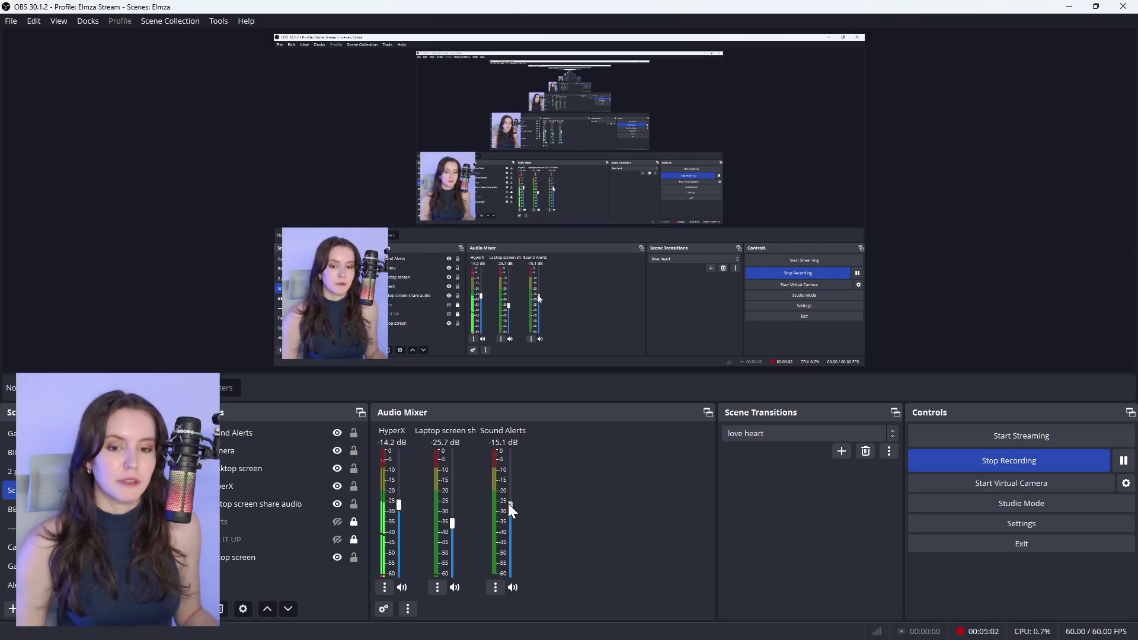
{"action": "left_click_drag", "start_coordinate": [508, 505], "coordinate": [510, 485]}
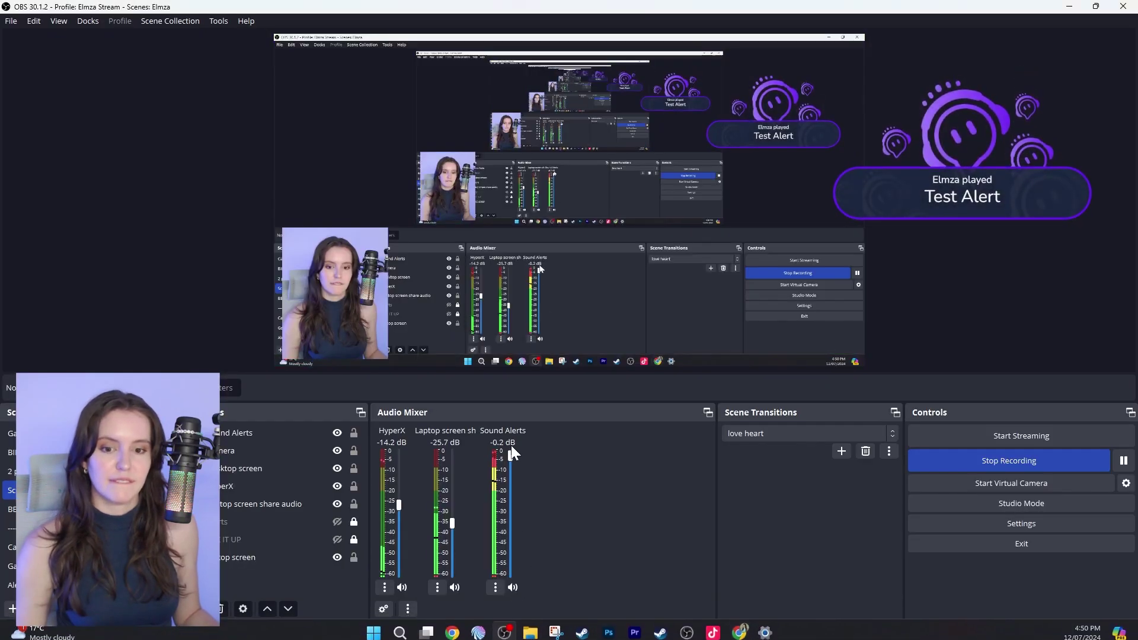
{"action": "left_click_drag", "start_coordinate": [510, 457], "coordinate": [509, 522]}
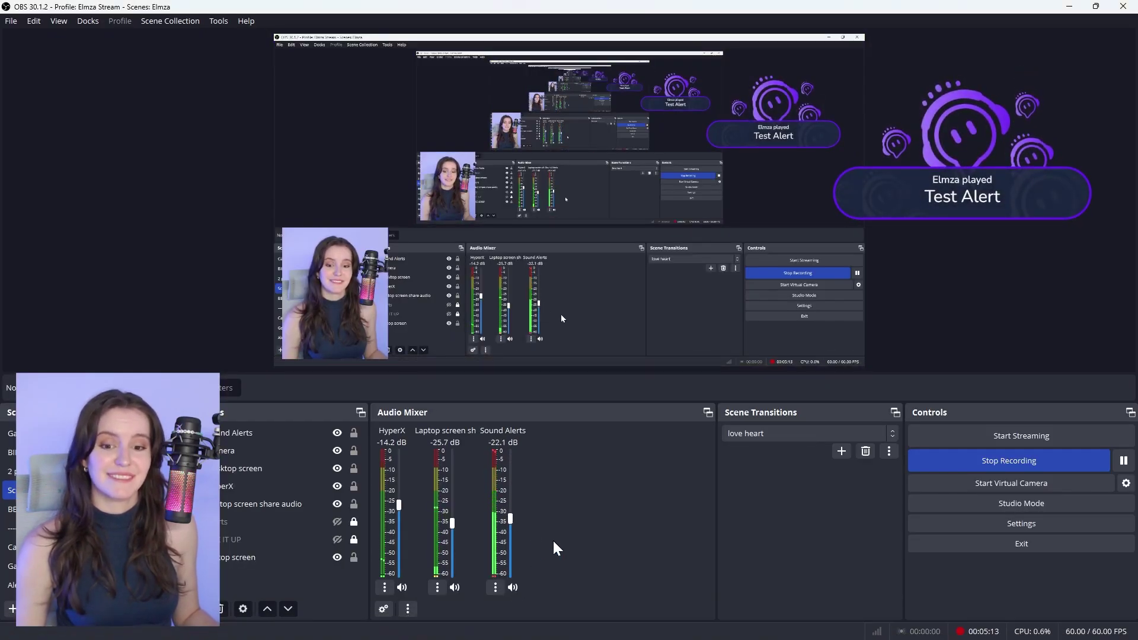
{"action": "scroll", "coordinate": [512, 488], "scroll_direction": "up", "scroll_amount": 3}
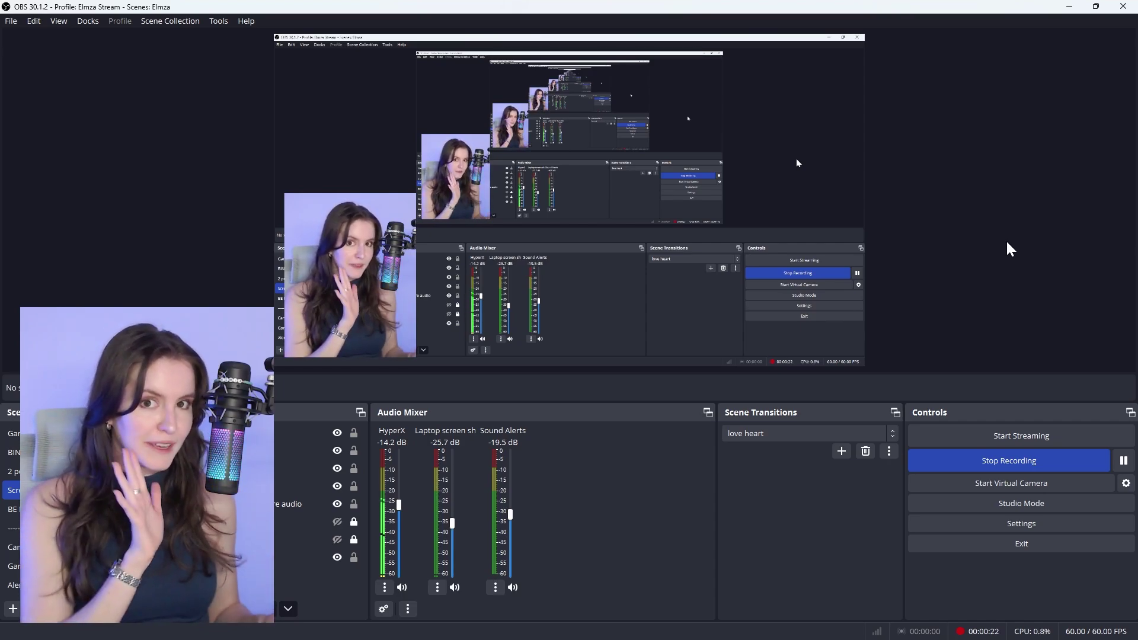
Step: Copy the Sound Alerts browser source URL listed under 'I use something else'
{"action": "left_click", "coordinate": [292, 433]}
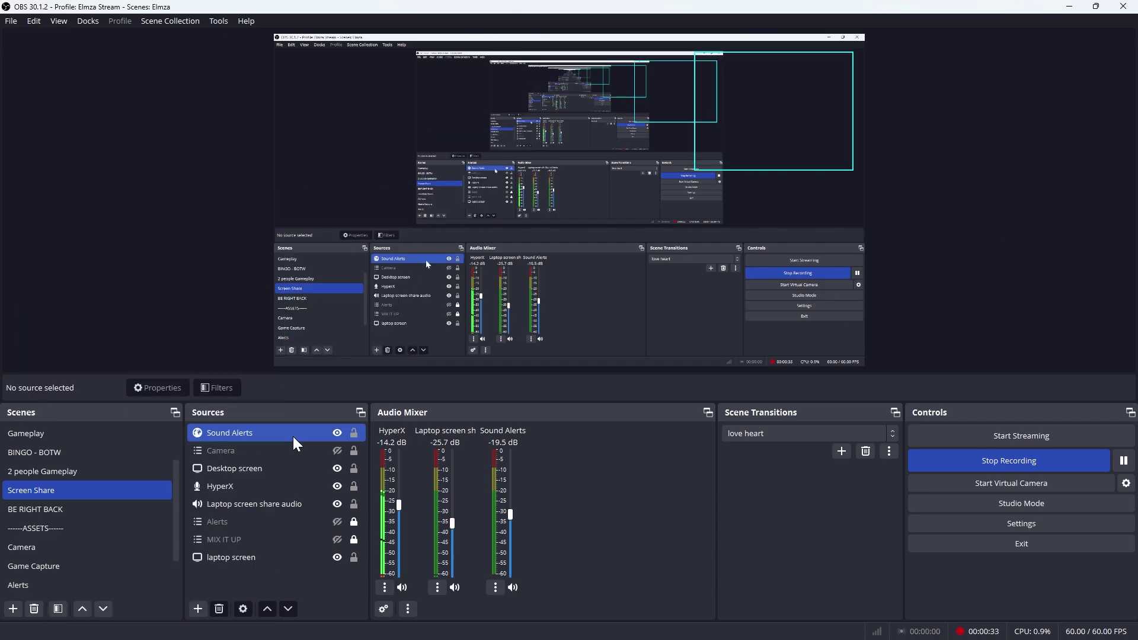
{"action": "double_click", "coordinate": [293, 436]}
{"action": "scroll", "coordinate": [595, 495], "scroll_direction": "down", "scroll_amount": 3}
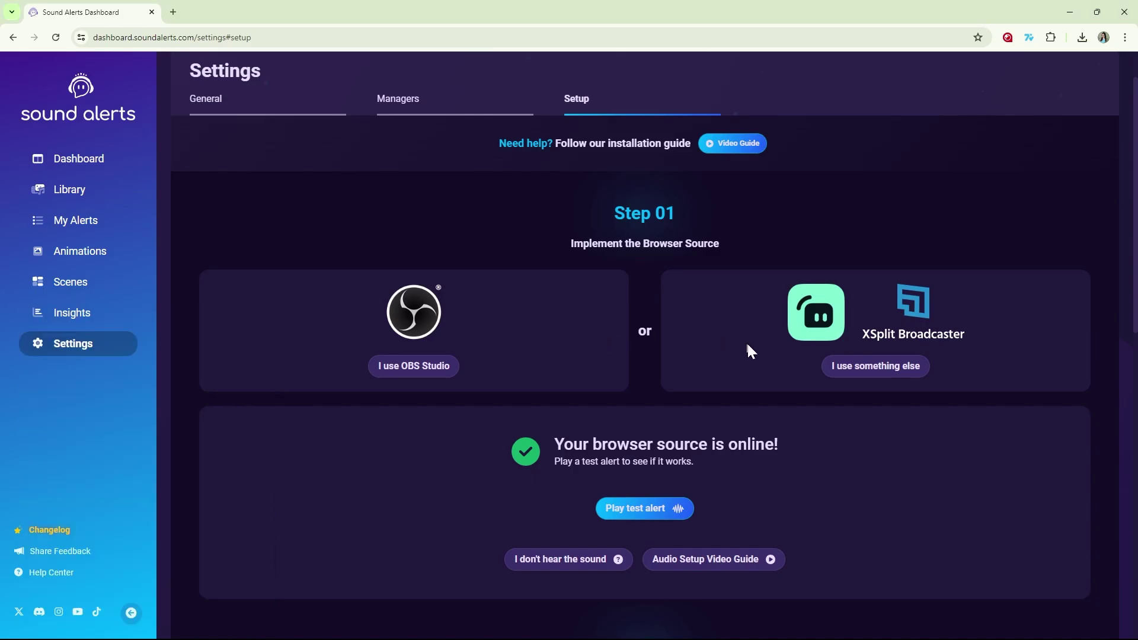
{"action": "left_click", "coordinate": [883, 372]}
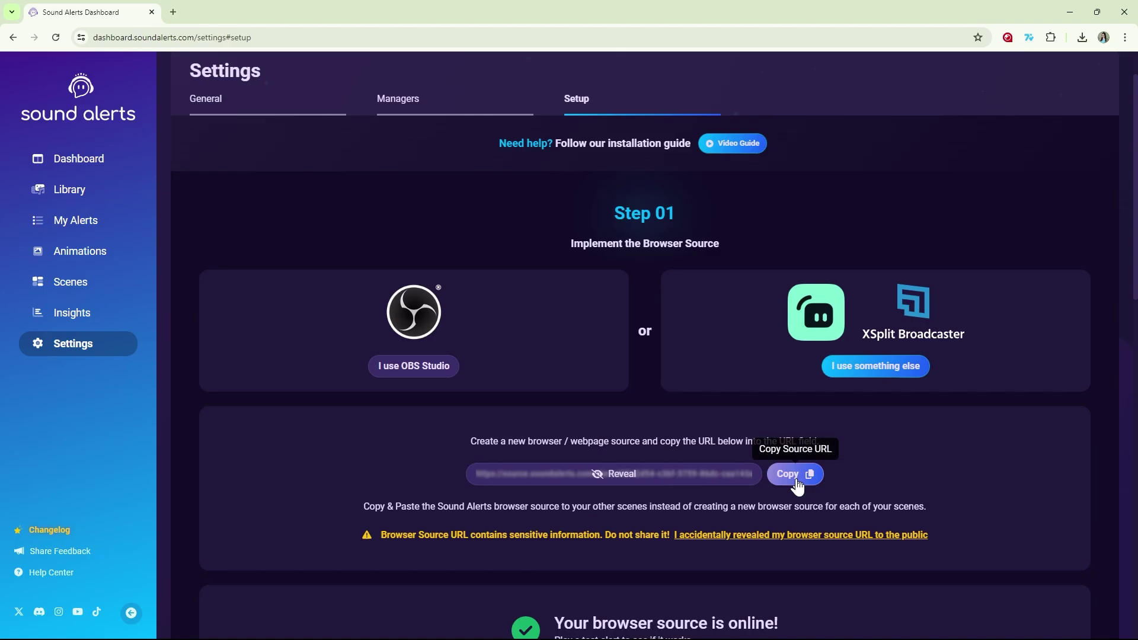
{"action": "left_click", "coordinate": [796, 481]}
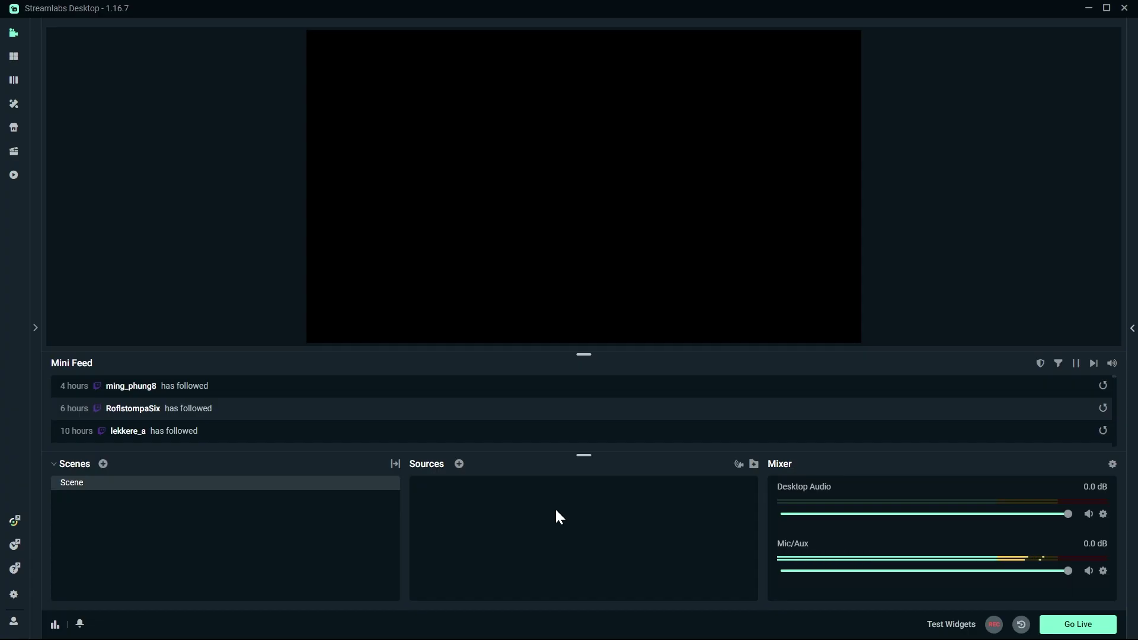
Step: Add a browser source named 'Sound Alerts' with the pasted URL and Streamlabs-controlled audio
{"action": "left_click", "coordinate": [459, 463]}
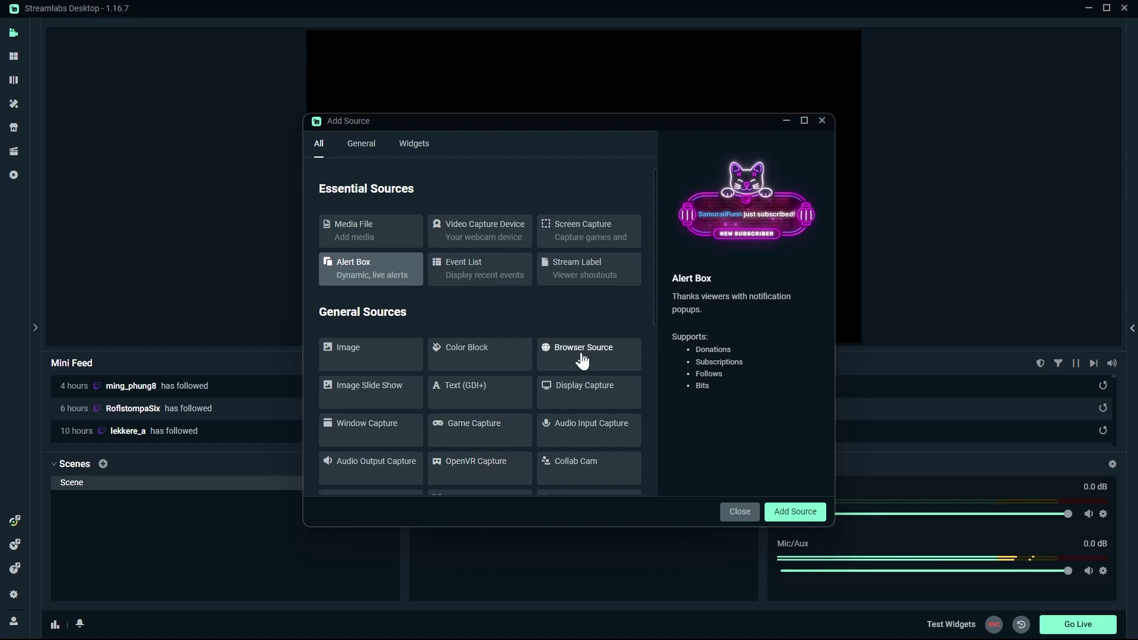
{"action": "left_click", "coordinate": [581, 358]}
{"action": "left_click", "coordinate": [797, 509]}
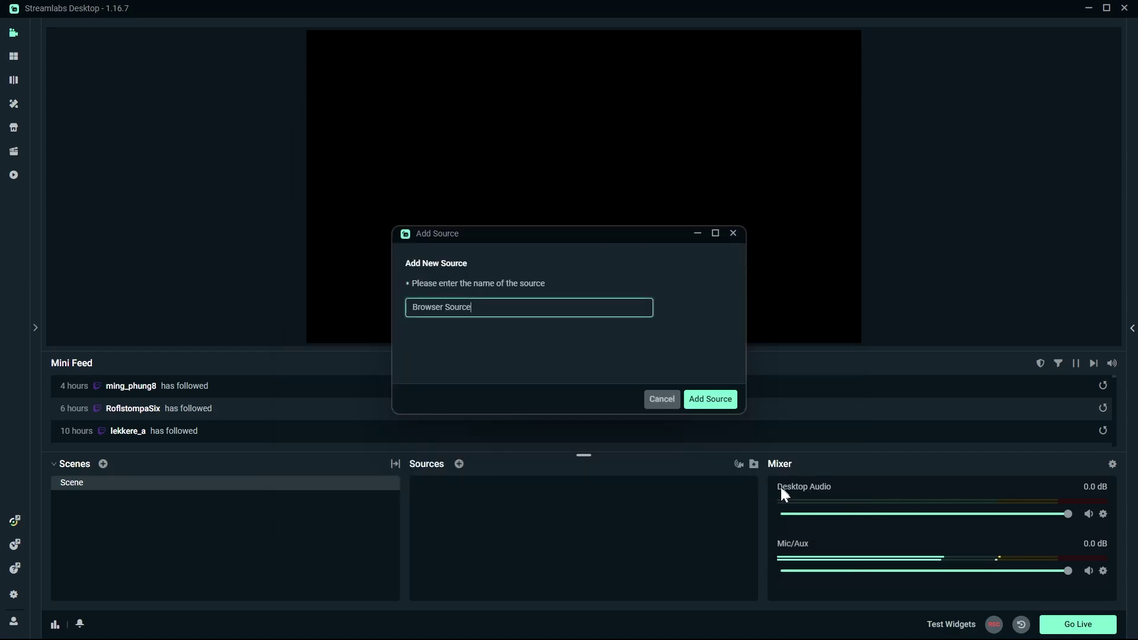
{"action": "type", "text": "Sound Alerts"}
{"action": "left_click", "coordinate": [712, 392]}
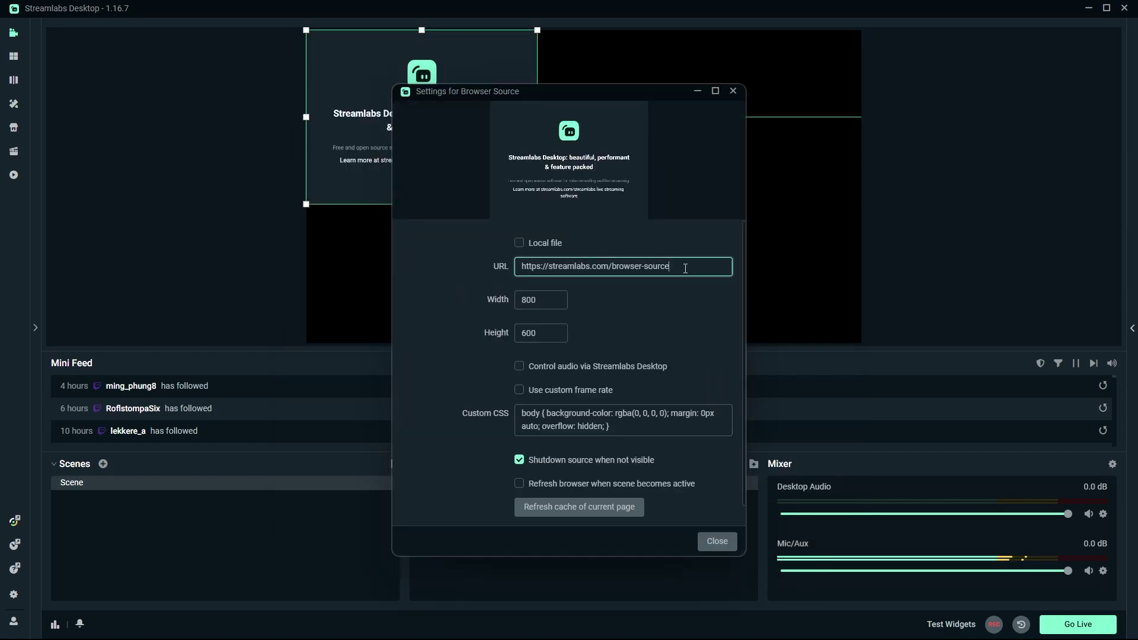
{"action": "left_click_drag", "start_coordinate": [670, 266], "coordinate": [509, 268]}
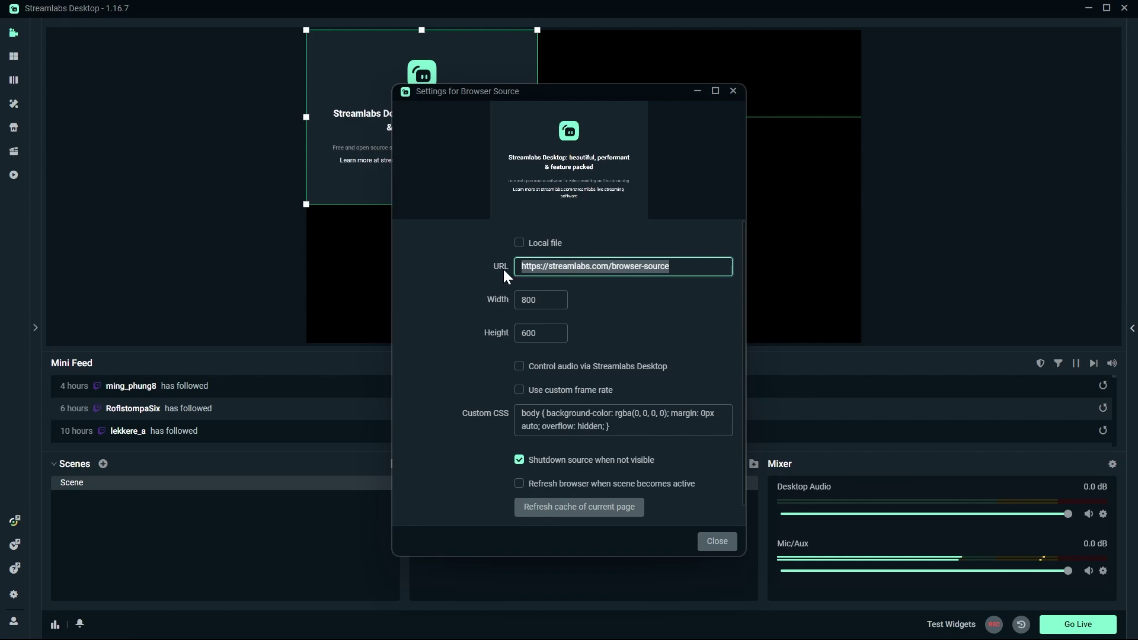
{"action": "key", "text": "ctrl+v"}
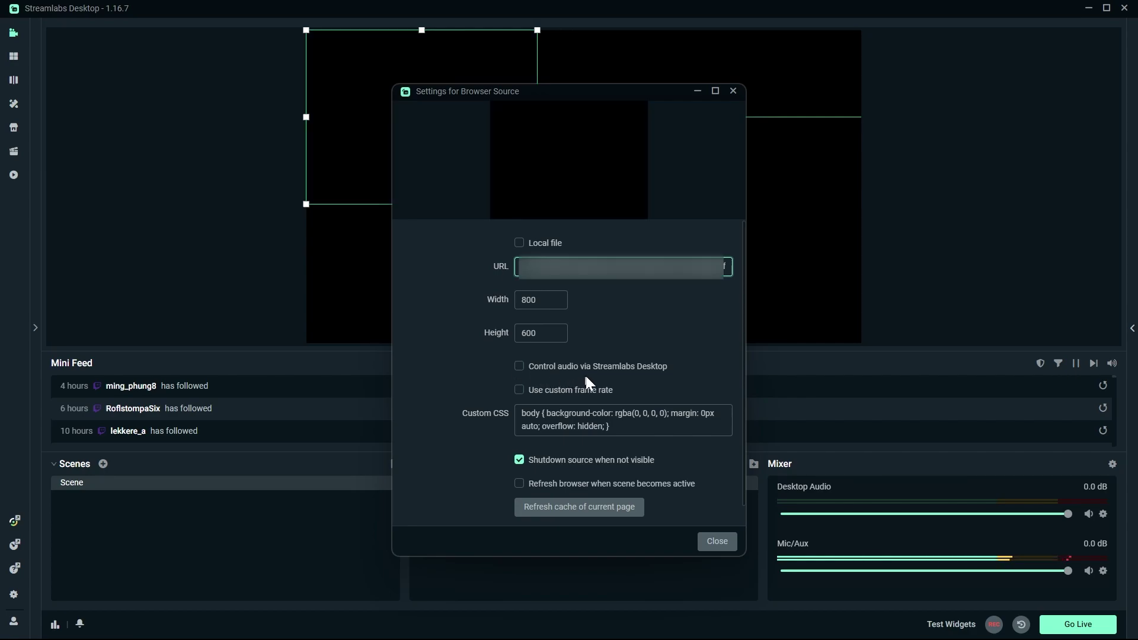
{"action": "left_click", "coordinate": [519, 366]}
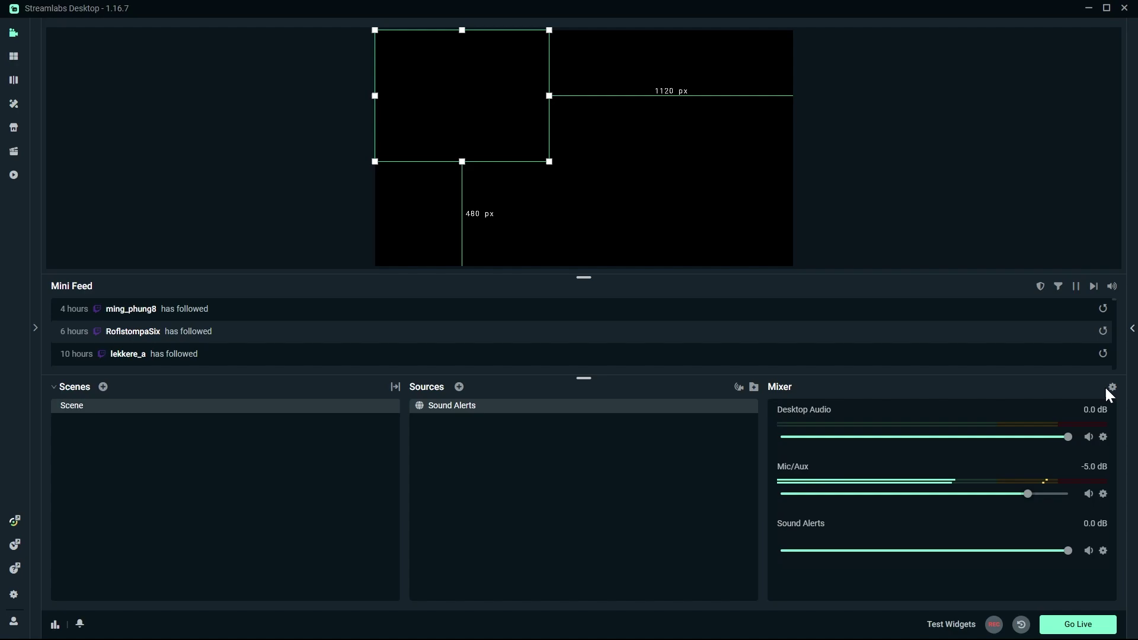
Step: Set the global Audio Monitoring Device to Alien built in speakers (Realtek(R) Audio)
{"action": "left_click", "coordinate": [1112, 388]}
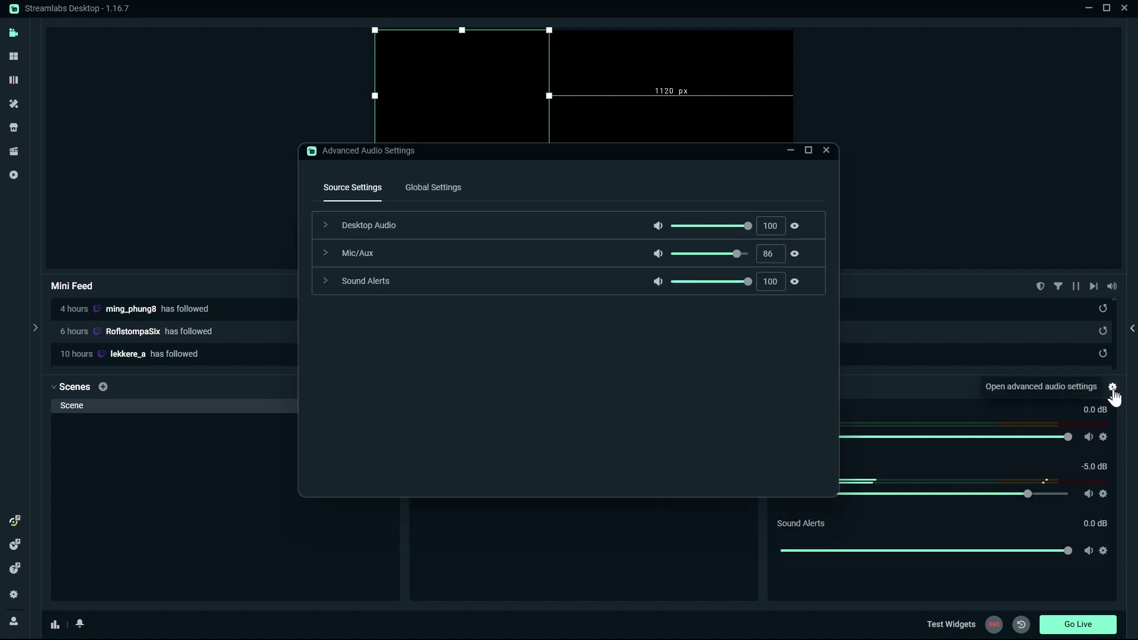
{"action": "left_click", "coordinate": [421, 208]}
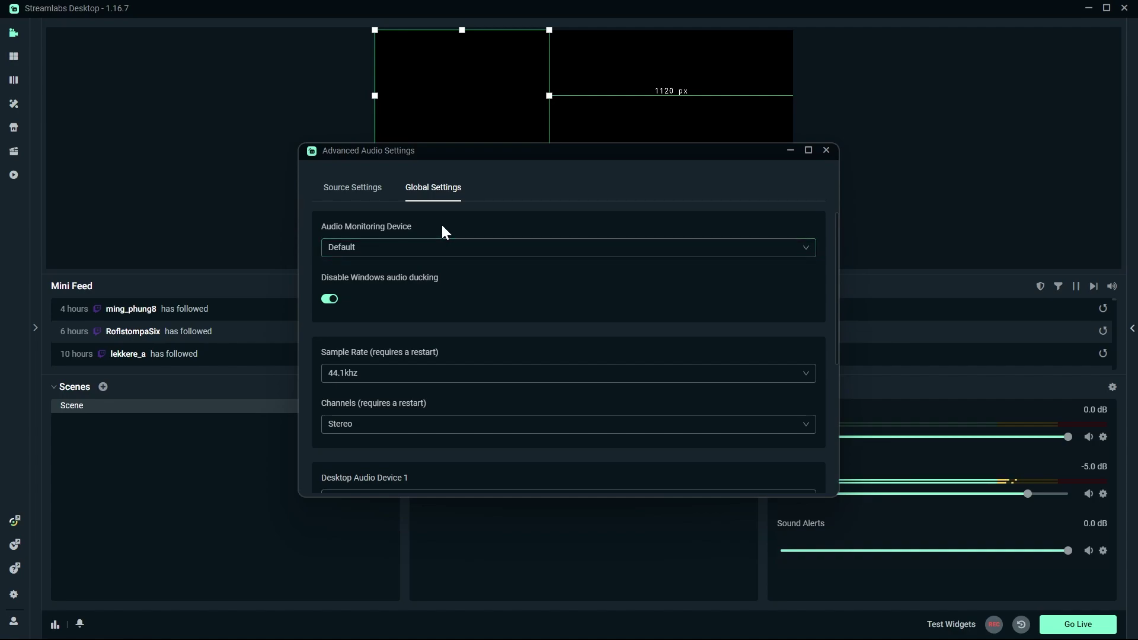
{"action": "left_click", "coordinate": [805, 249]}
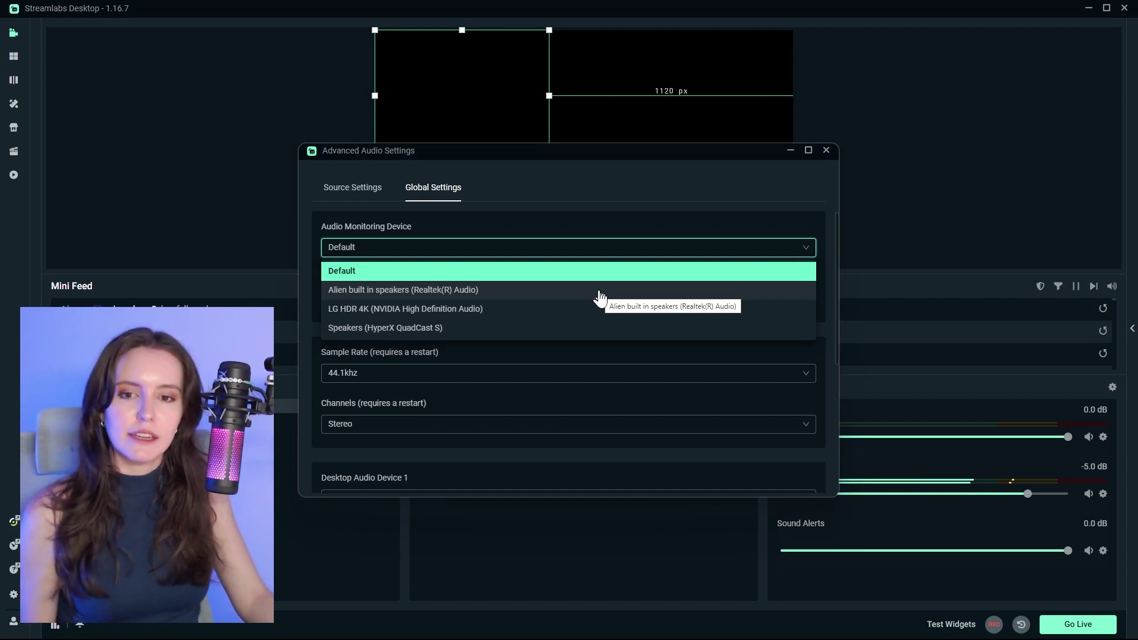
{"action": "left_click", "coordinate": [599, 290]}
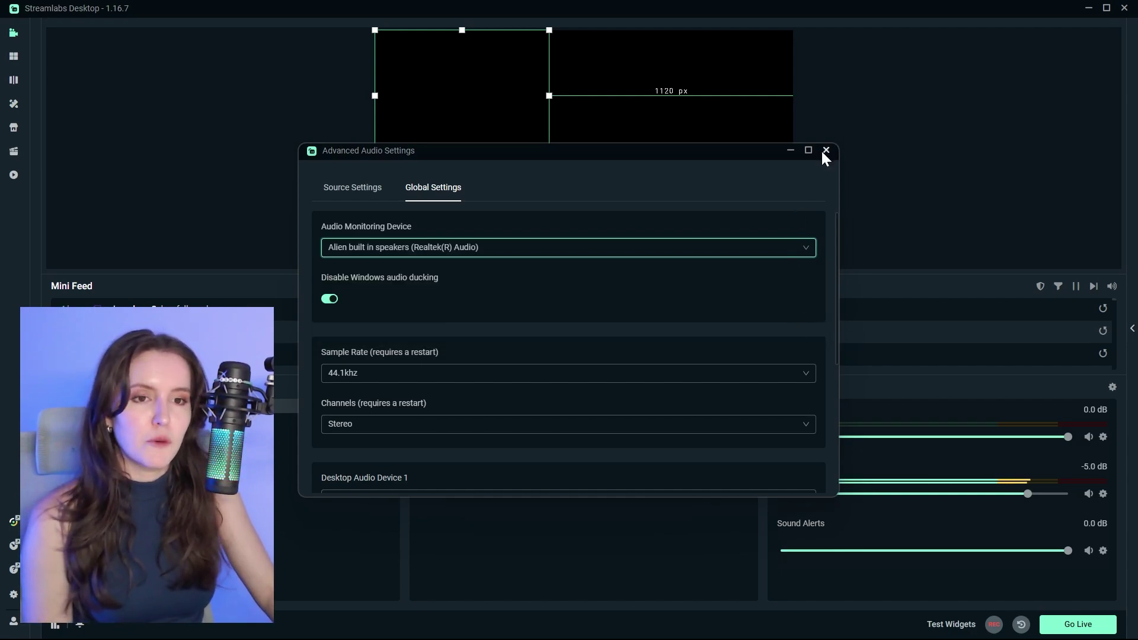
{"action": "left_click", "coordinate": [826, 150]}
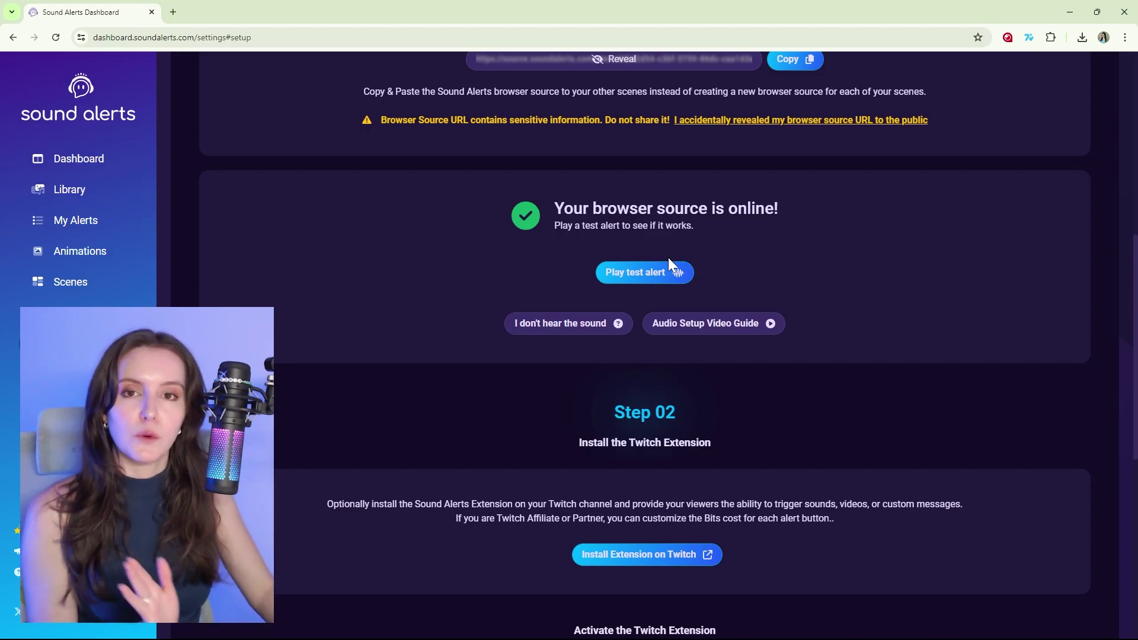
Step: Play a test alert from the Sound Alerts dashboard
{"action": "left_click", "coordinate": [667, 267]}
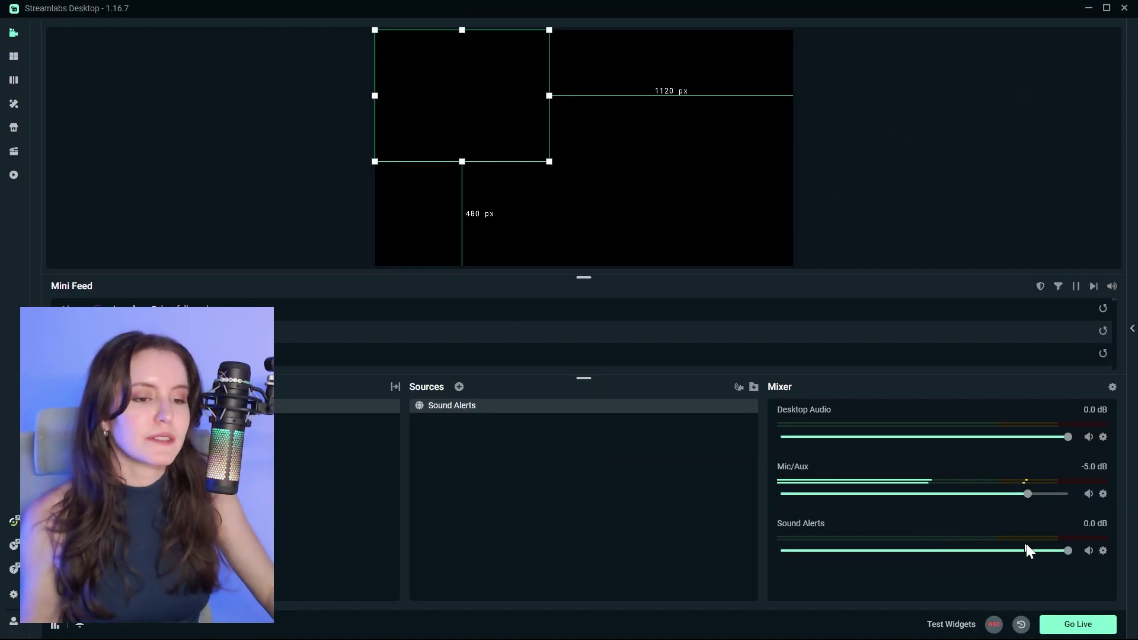
Step: Lower Sound Alerts to -10.3 dB and set its audio monitoring to Monitor and Output
{"action": "left_click", "coordinate": [1041, 550]}
{"action": "left_click_drag", "start_coordinate": [990, 560], "coordinate": [988, 557]}
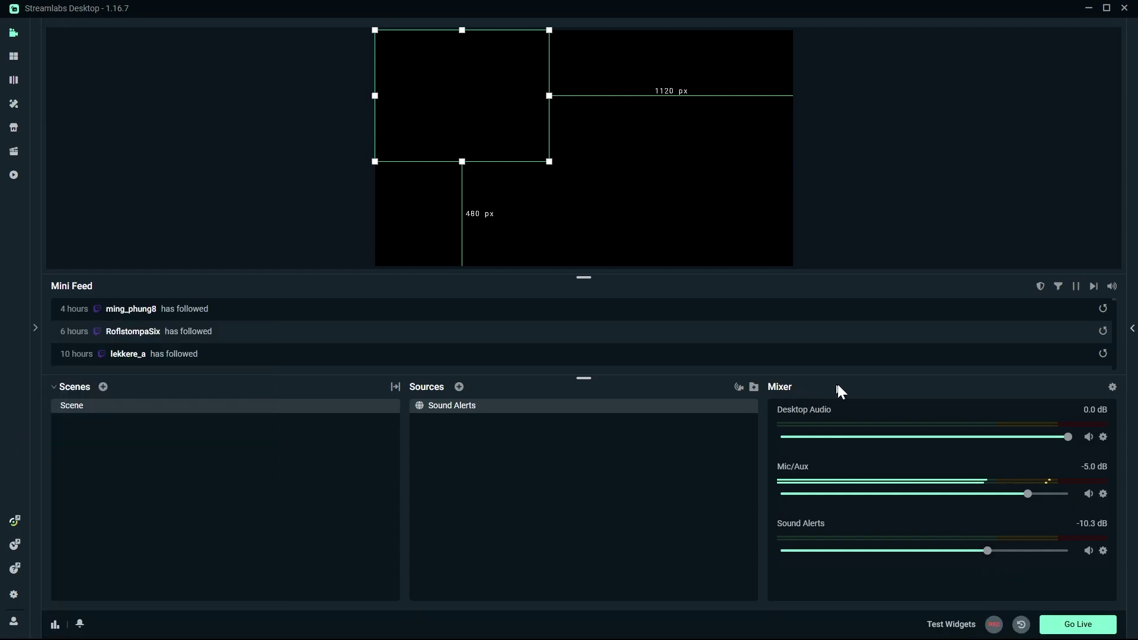
{"action": "left_click", "coordinate": [1105, 387]}
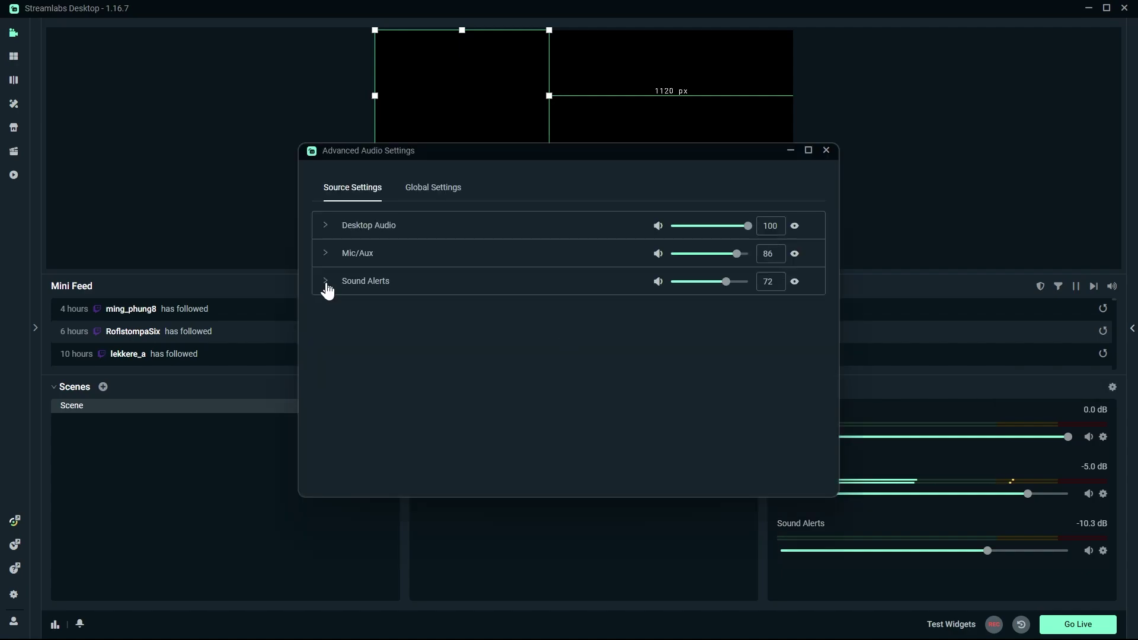
{"action": "left_click", "coordinate": [325, 283]}
{"action": "left_click", "coordinate": [676, 388]}
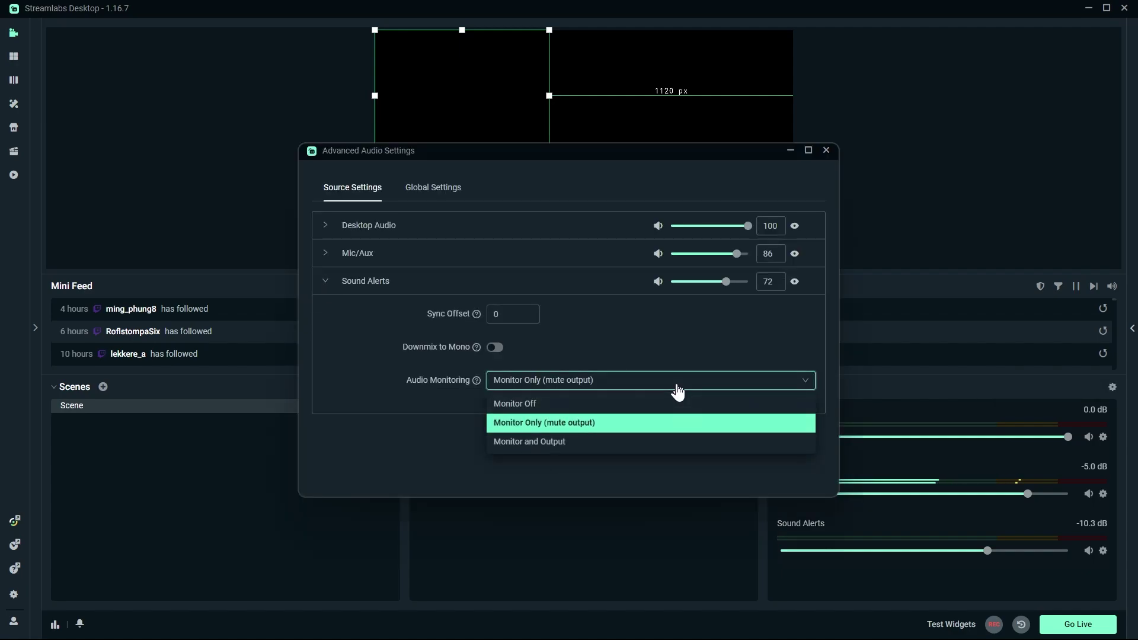
{"action": "left_click", "coordinate": [635, 443]}
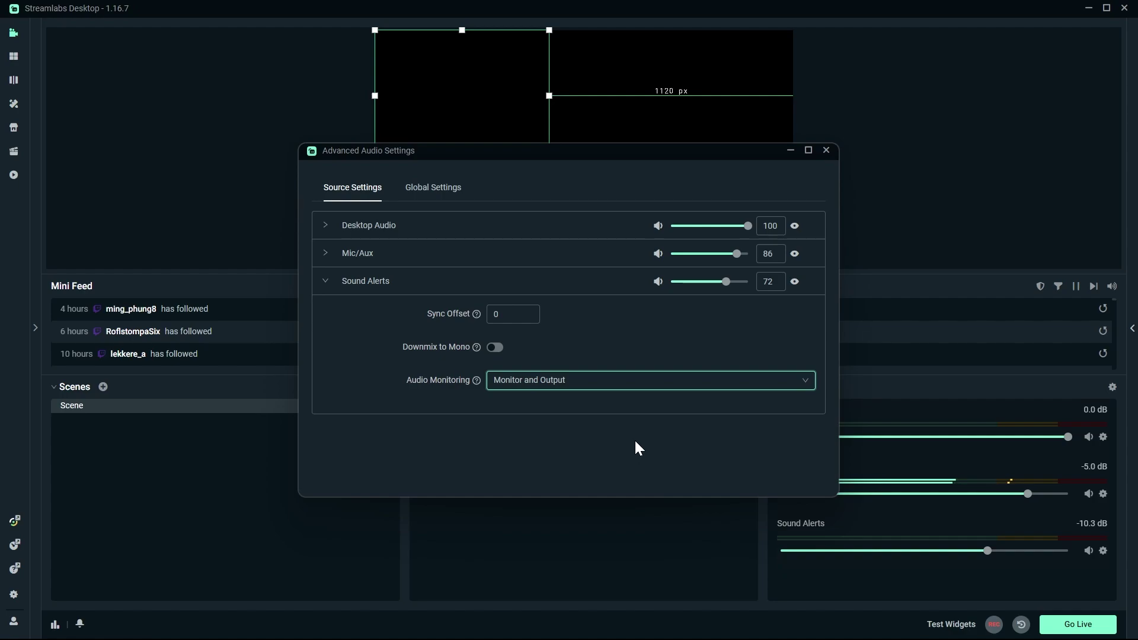
{"action": "left_click", "coordinate": [778, 374]}
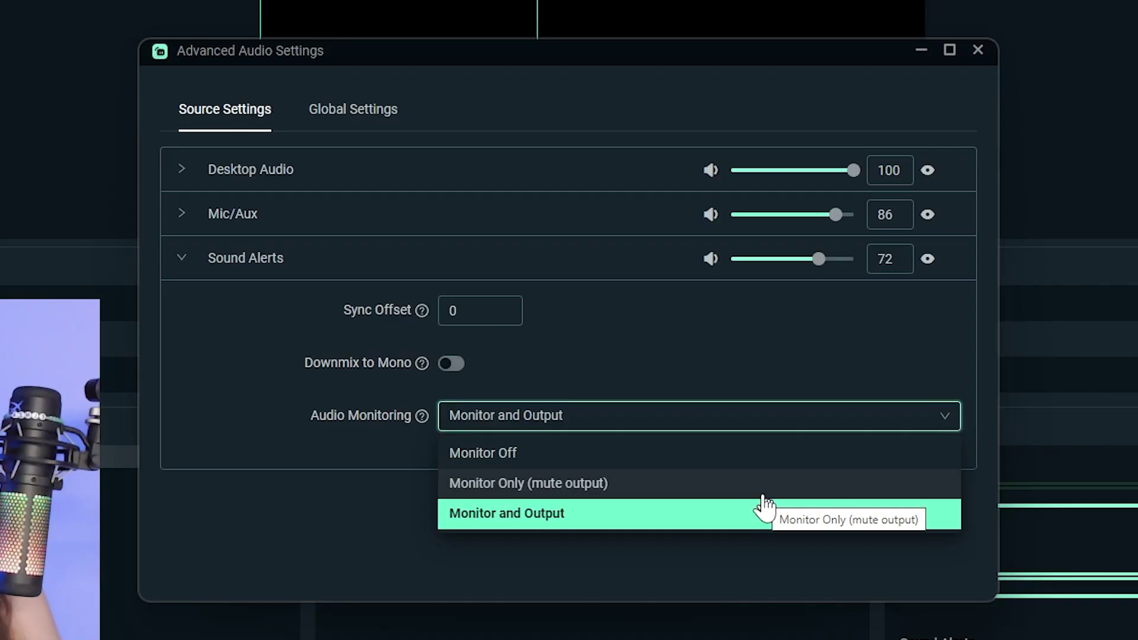
Step: Keep Monitor and Output and nudge the Sound Alerts volume down to -12.1 dB
{"action": "left_click", "coordinate": [765, 515]}
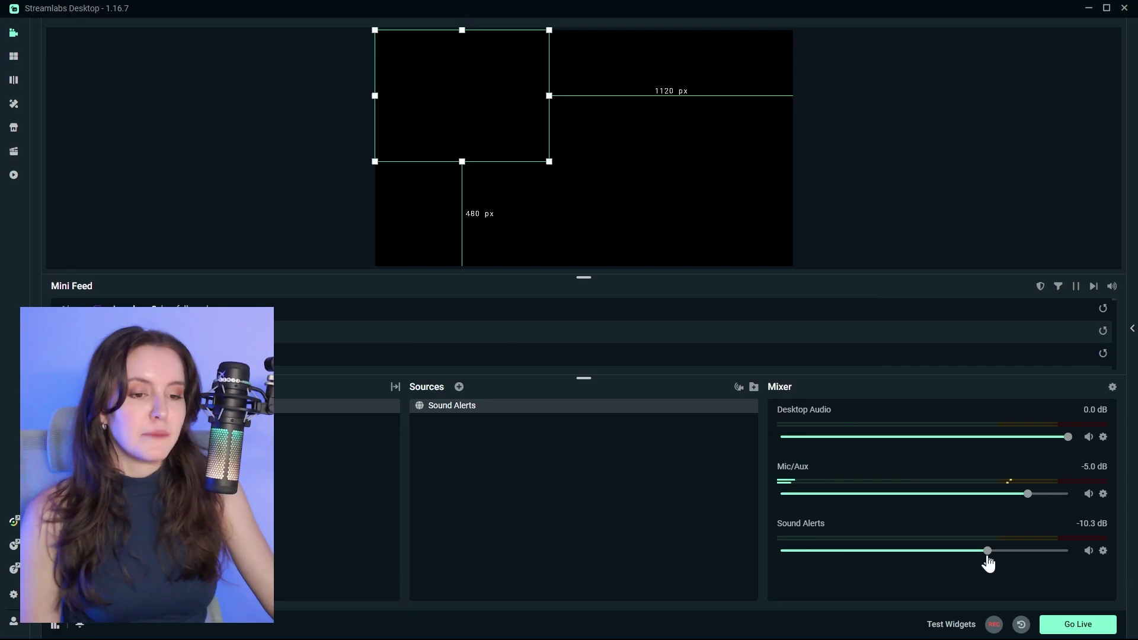
{"action": "mouse_move", "coordinate": [987, 560]}
{"action": "left_mouse_down"}
{"action": "mouse_move", "coordinate": [865, 560]}
{"action": "mouse_move", "coordinate": [1000, 557]}
{"action": "mouse_move", "coordinate": [964, 557]}
{"action": "mouse_move", "coordinate": [979, 567]}
{"action": "left_mouse_up"}
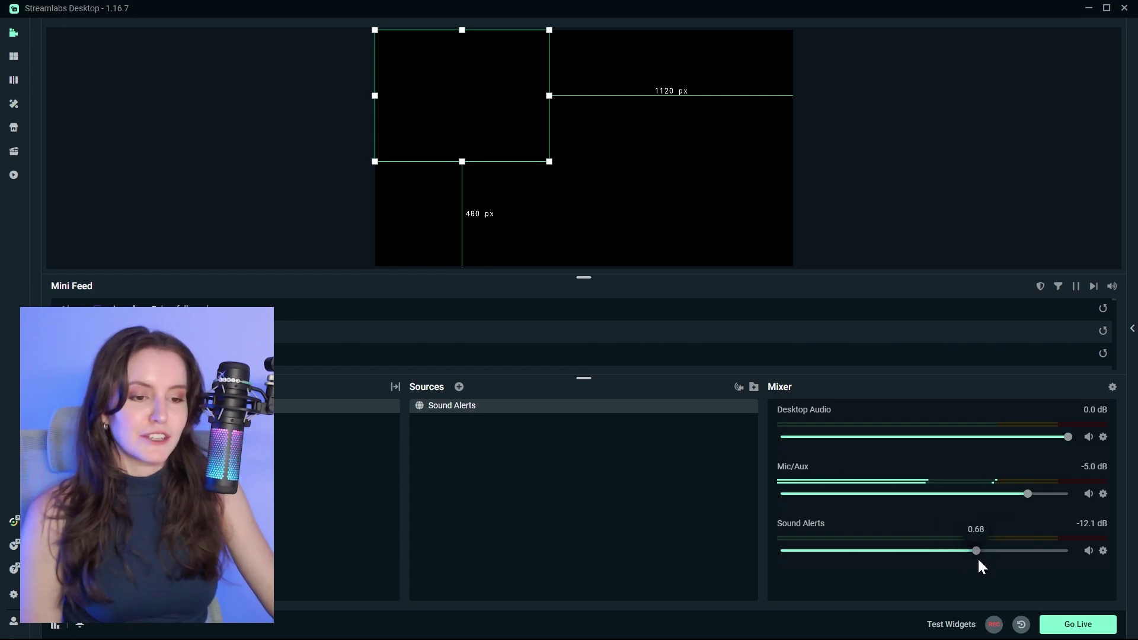